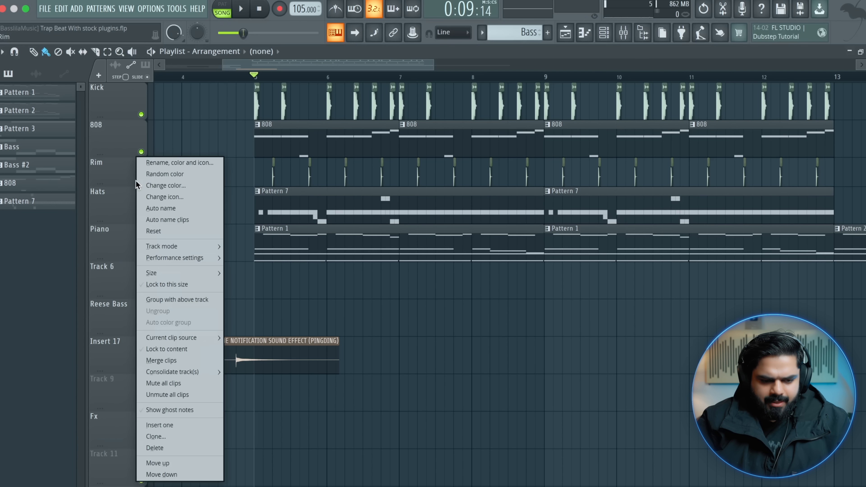
- Solo the Rim track in the playlist and play it back
right_click(142, 182)
key(space)
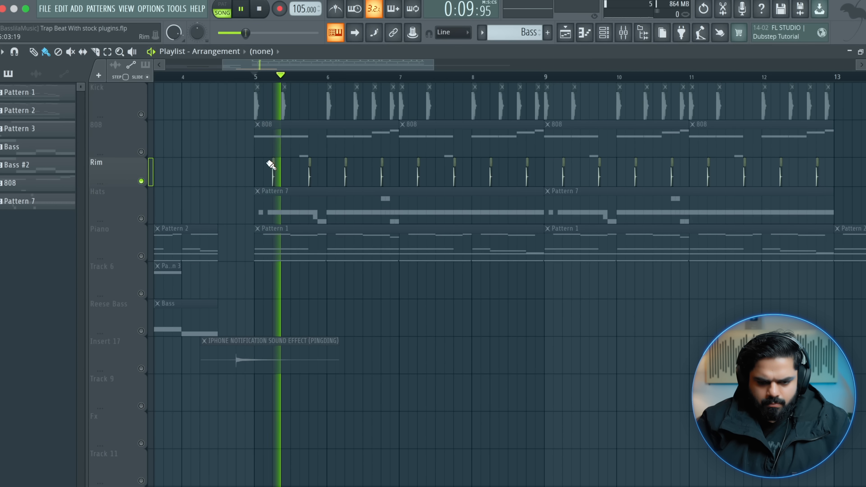
key(space)
- Add Fruity Reeverb 2 to the first effect slot of the Rim mixer track and audition it
click(624, 32)
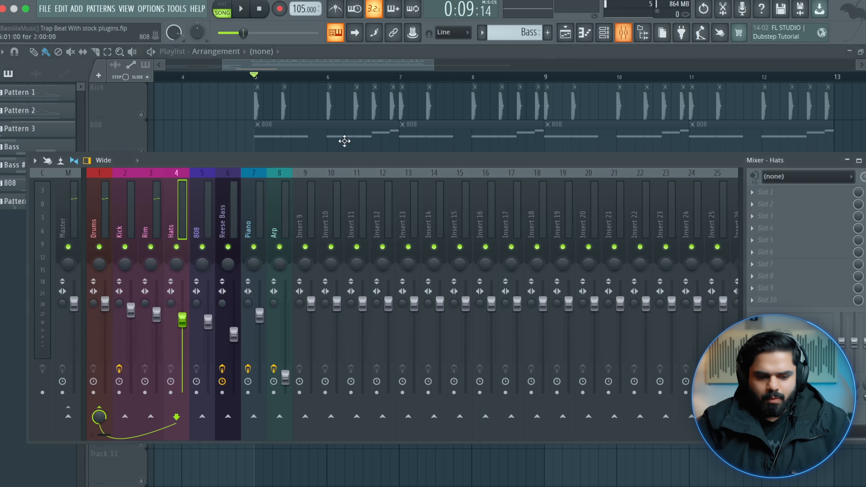
click(162, 212)
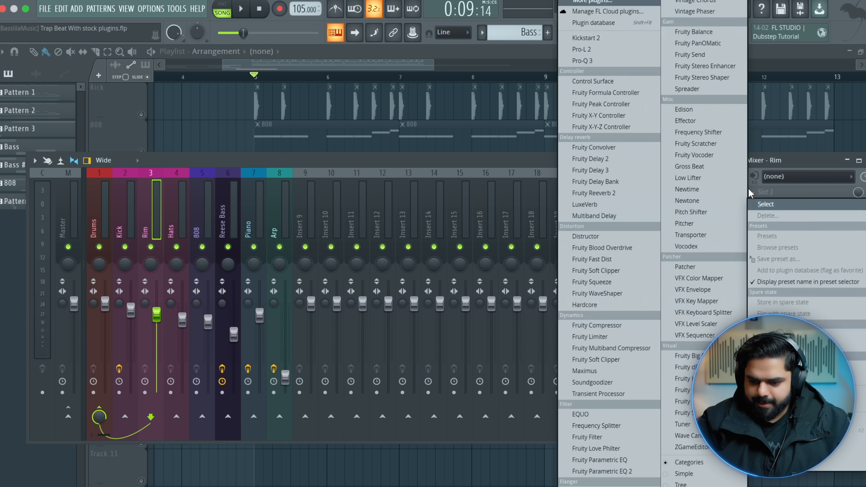
click(747, 192)
click(597, 197)
key(space)
key(space)
click(307, 80)
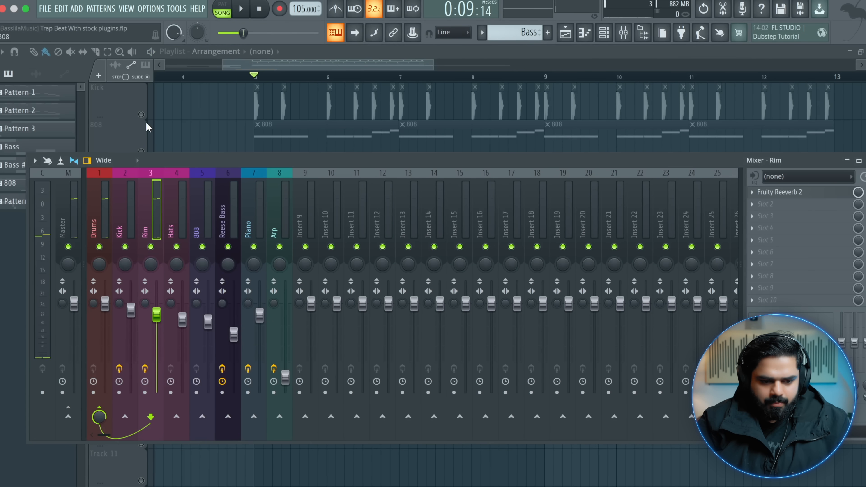
- Move the mixer window lower to uncover the playlist's Rim track, and unsolo Rim during playback
drag(182, 163, 162, 231)
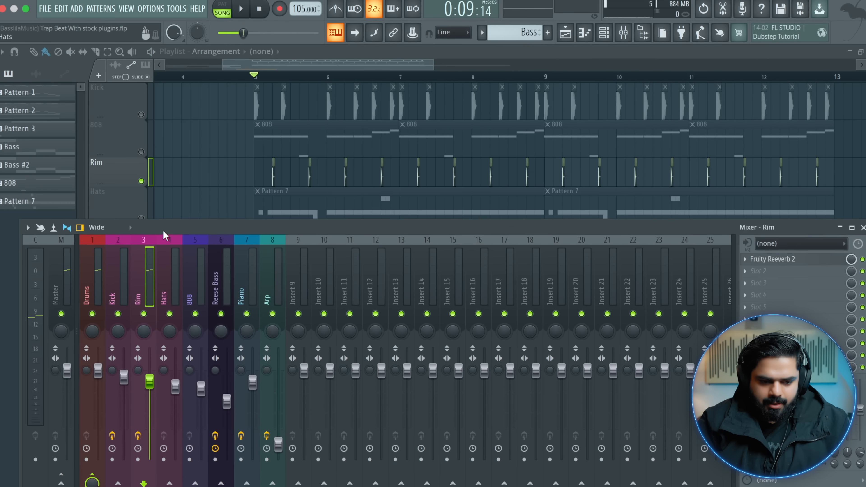
right_click(142, 181)
right_click(141, 181)
key(space)
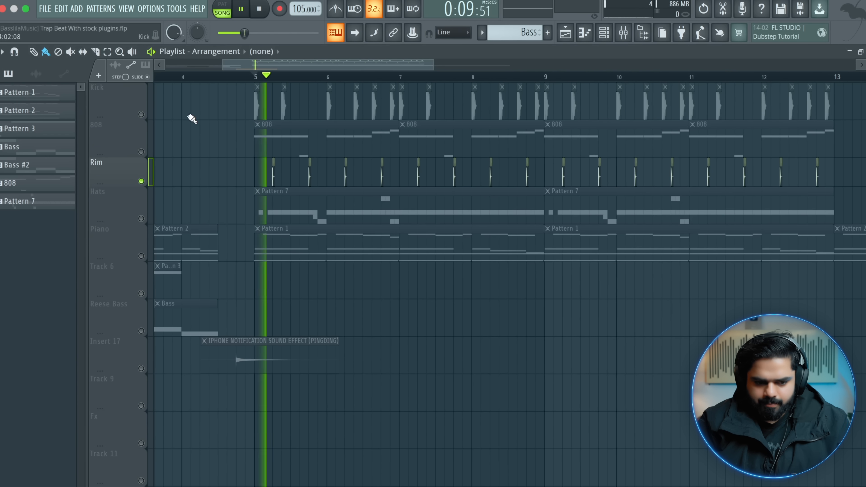
right_click(142, 181)
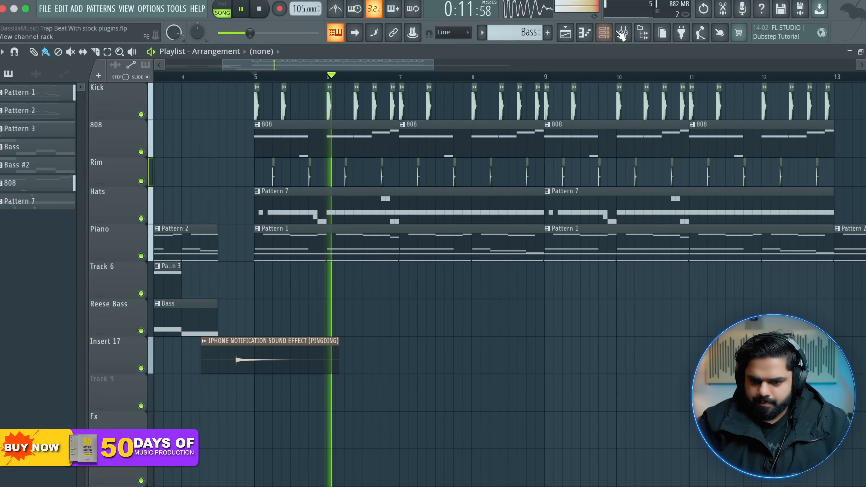
- Load the Cathedral preset in Rim's Reeverb 2, set the wet level to 30%, and adjust its decay and tempo-based predelay
key(F9)
click(767, 260)
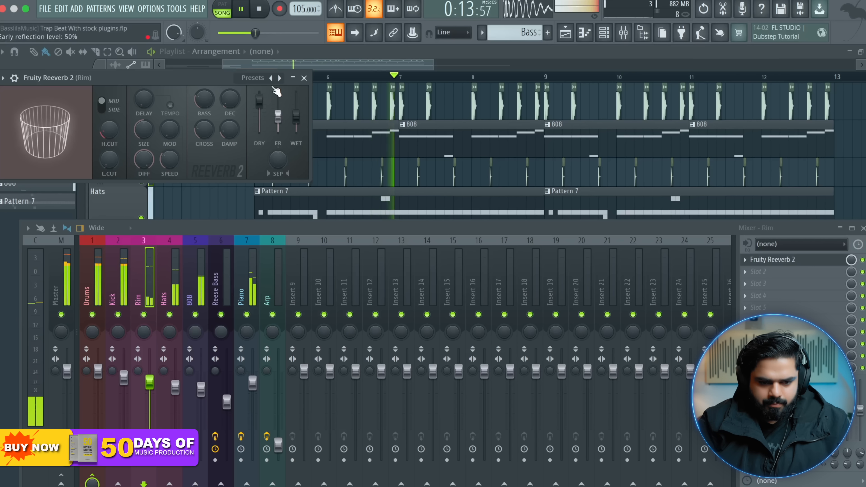
click(280, 79)
drag(296, 114, 297, 120)
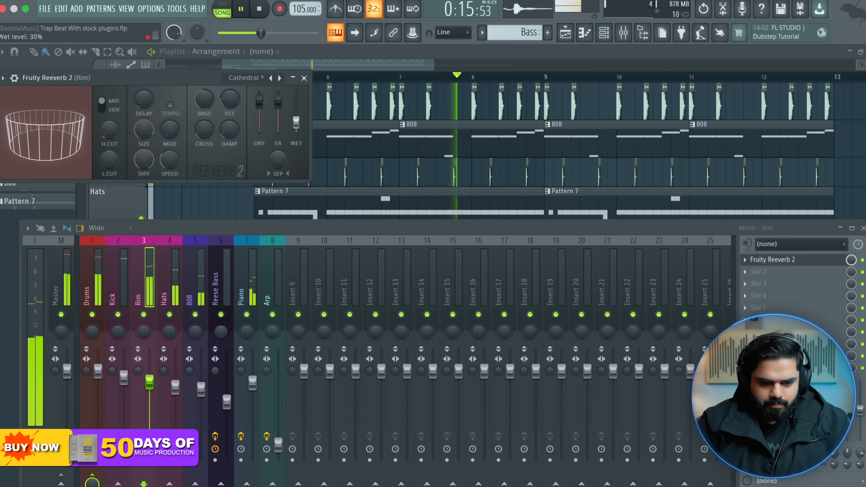
drag(230, 99, 230, 116)
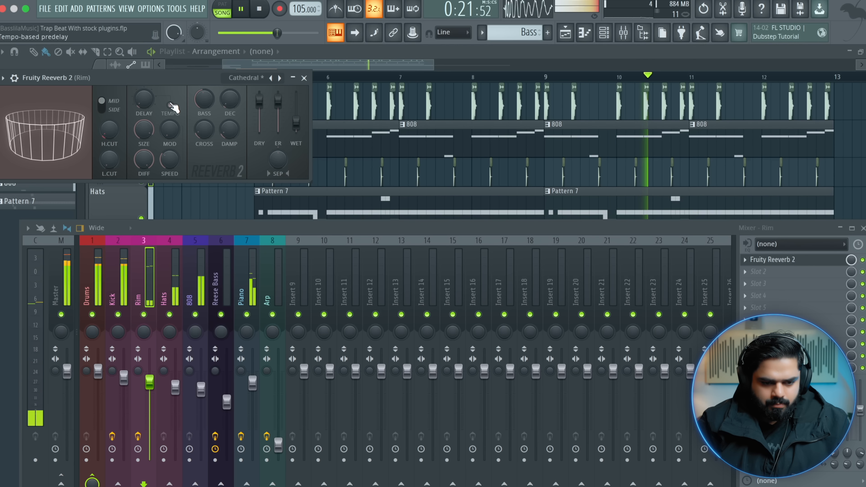
drag(142, 92, 143, 92)
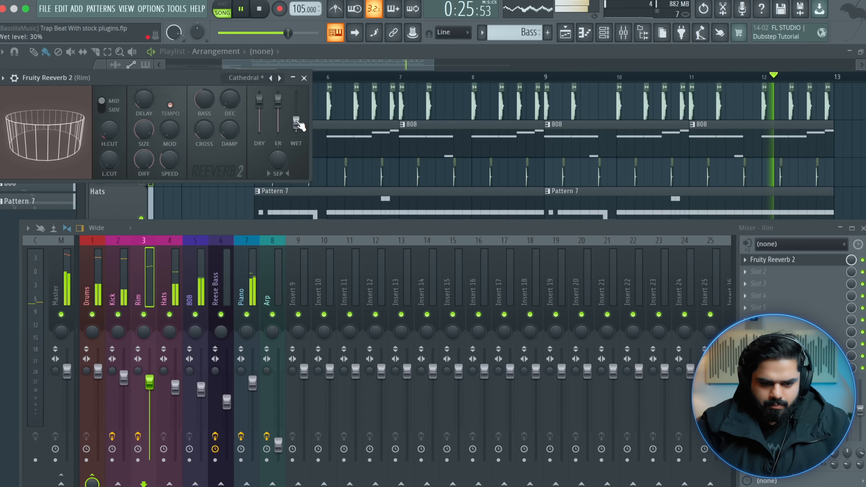
mouse_move(297, 124)
mouse_down()
mouse_move(278, 104)
mouse_move(297, 122)
mouse_up()
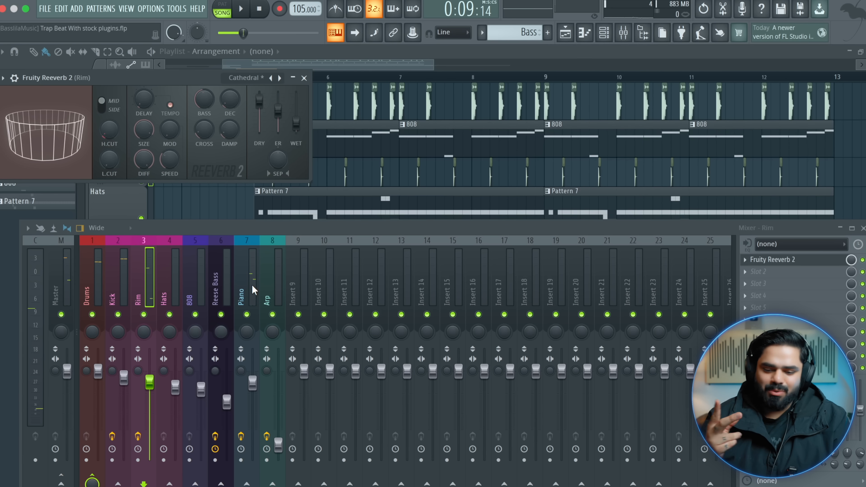
- Delete Fruity Reeverb 2 from the Rim mixer track
click(745, 260)
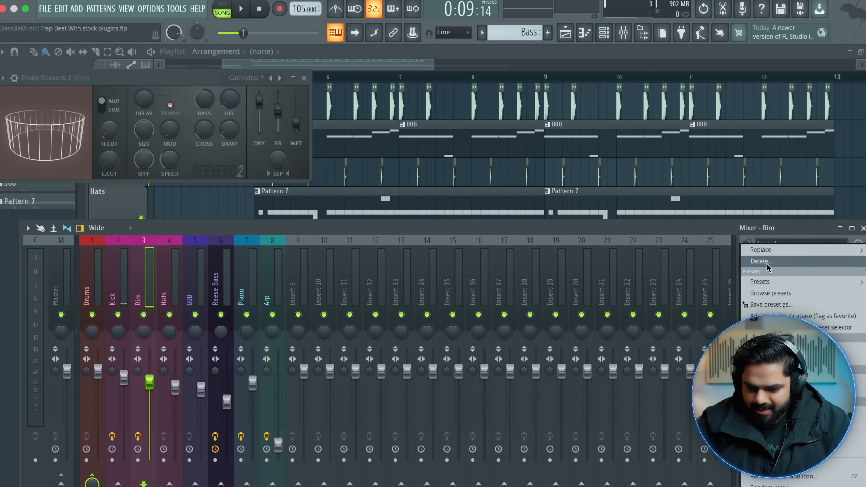
click(755, 261)
click(466, 303)
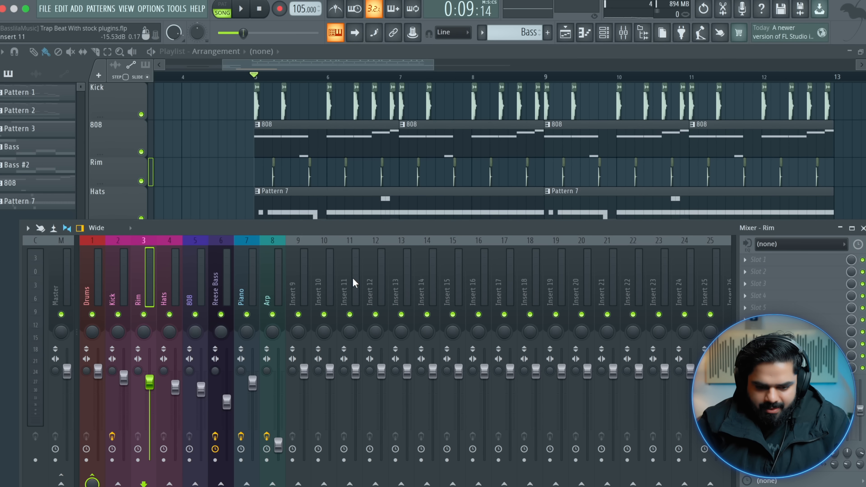
- Rename mixer track Insert 11 as Reverb
right_click(353, 277)
click(376, 209)
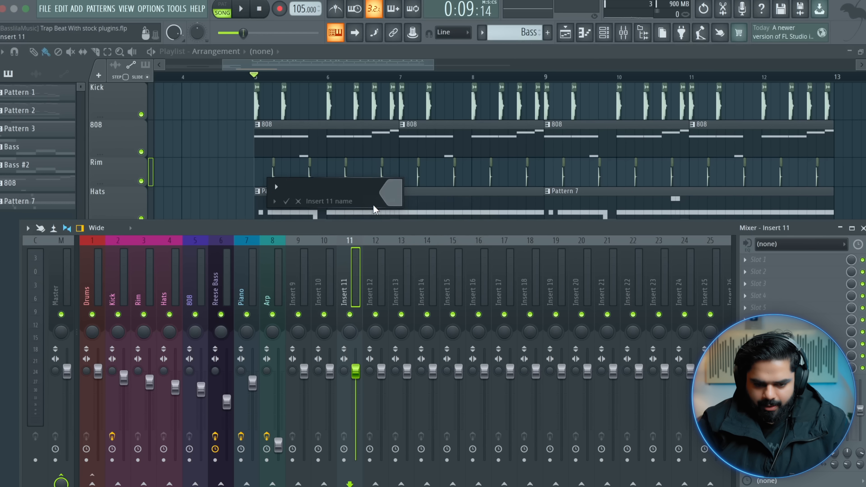
text(Rever)
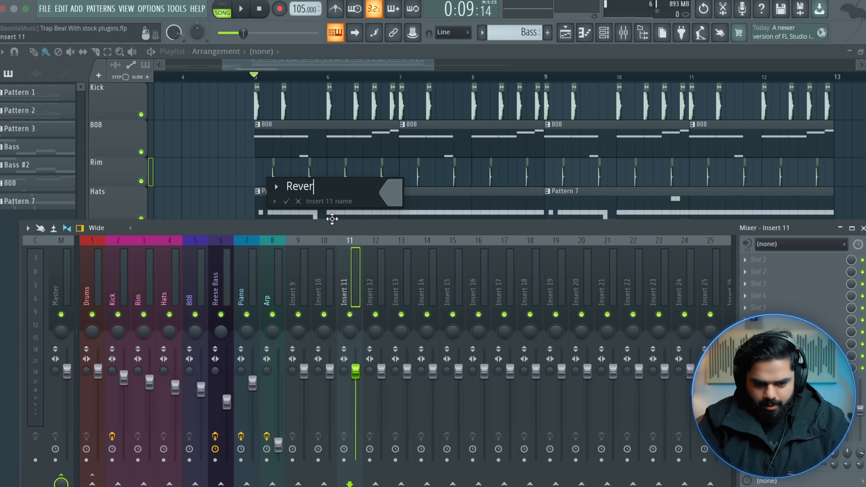
text(b)
key(Return)
- Add Fruity Reeverb 2 to the Reverb track's first slot with the Cathedral preset and a 125% wet level
click(746, 260)
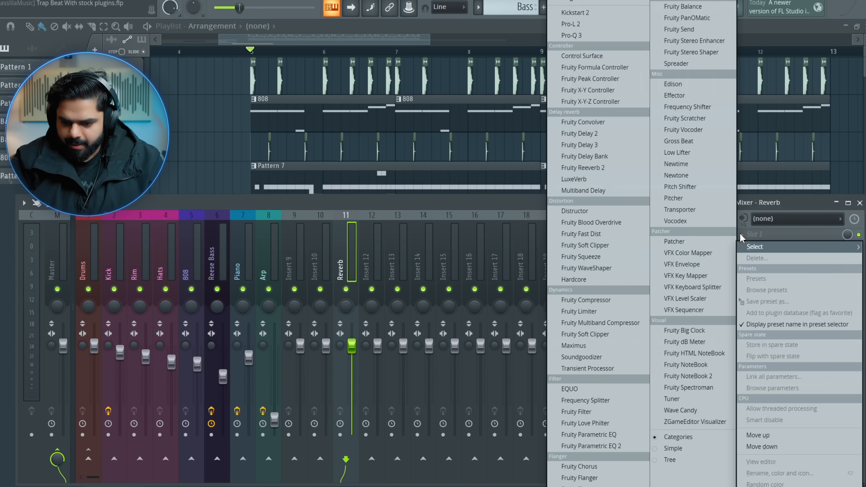
click(579, 168)
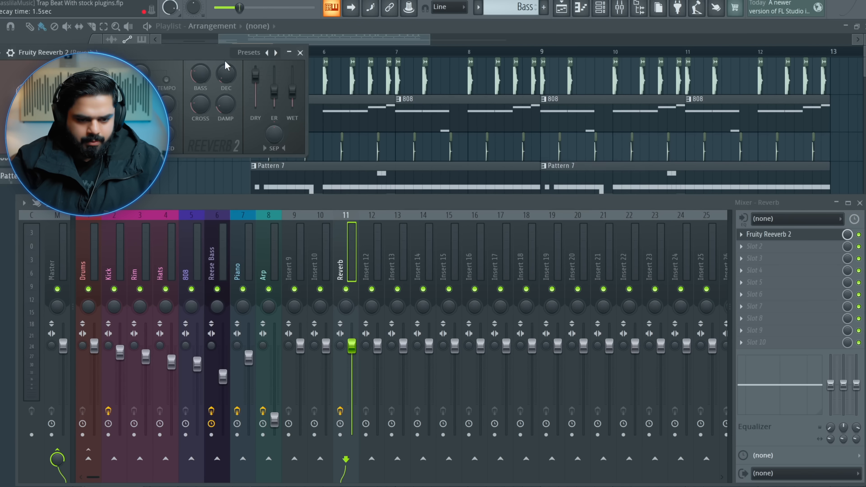
drag(205, 53, 415, 58)
click(487, 57)
drag(503, 88, 505, 74)
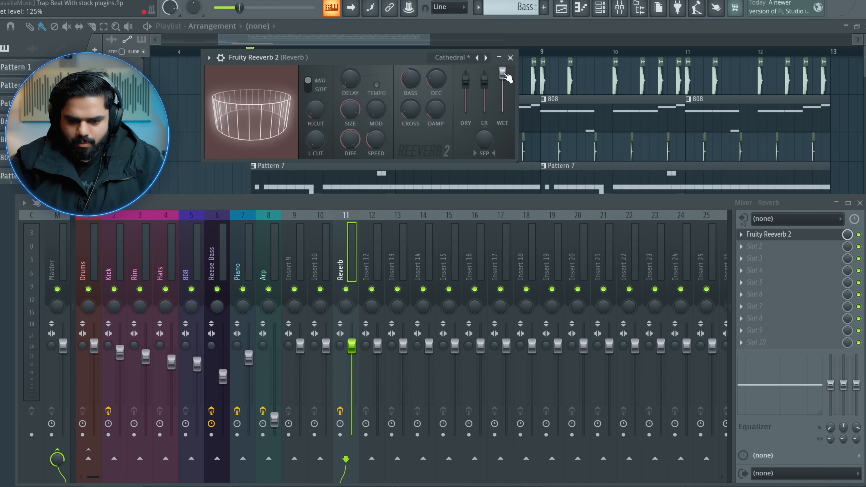
click(511, 57)
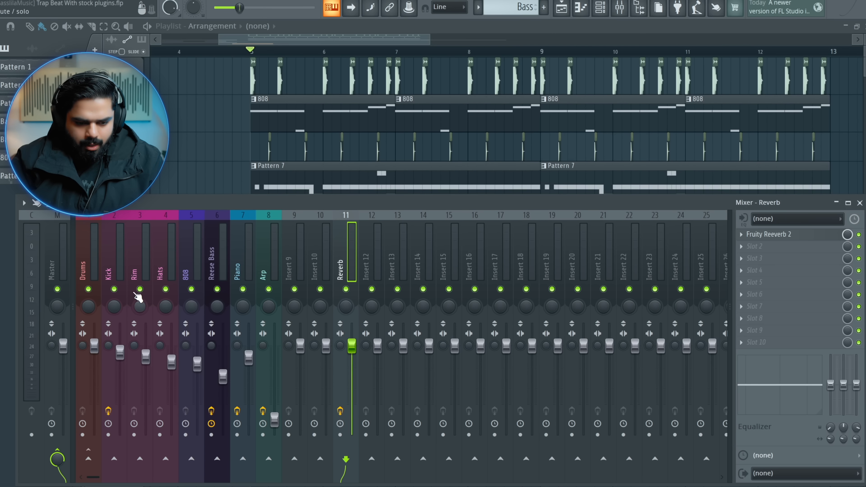
- Send the Rim mixer track to the Reverb track and check the signal during playback
click(134, 277)
click(346, 459)
key(space)
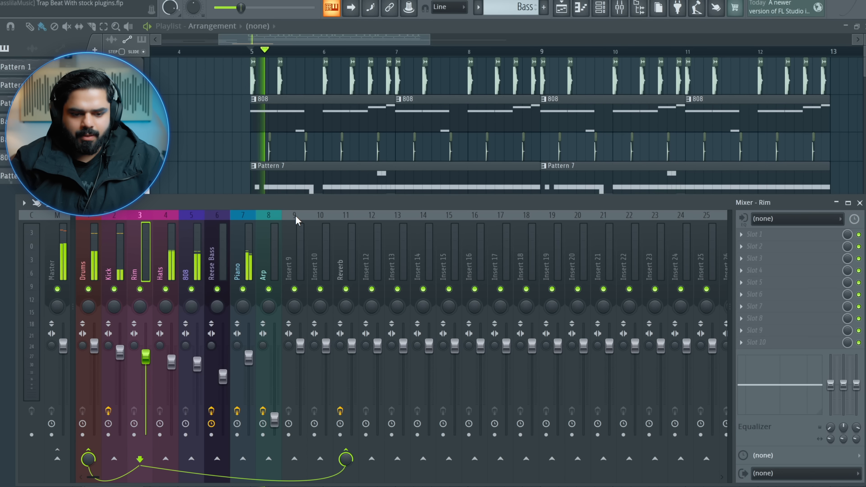
click(347, 346)
key(space)
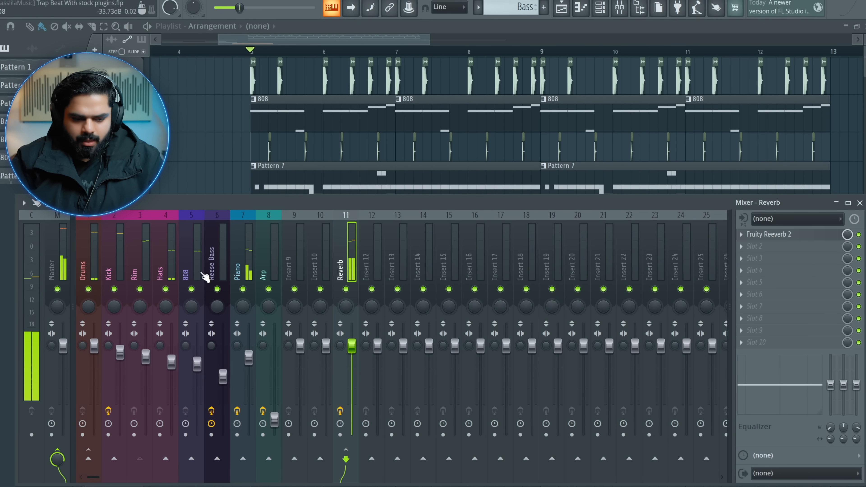
- Set Rim's send level to the Reverb track to about 23% while listening to the mix
click(138, 253)
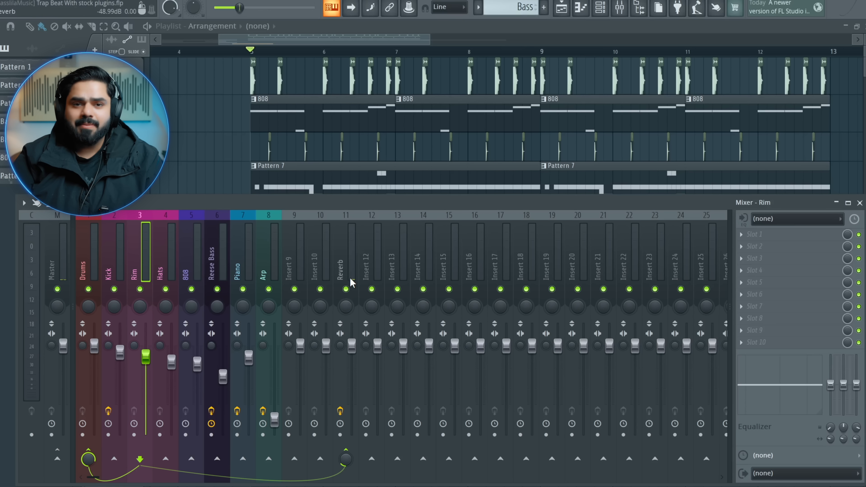
click(357, 263)
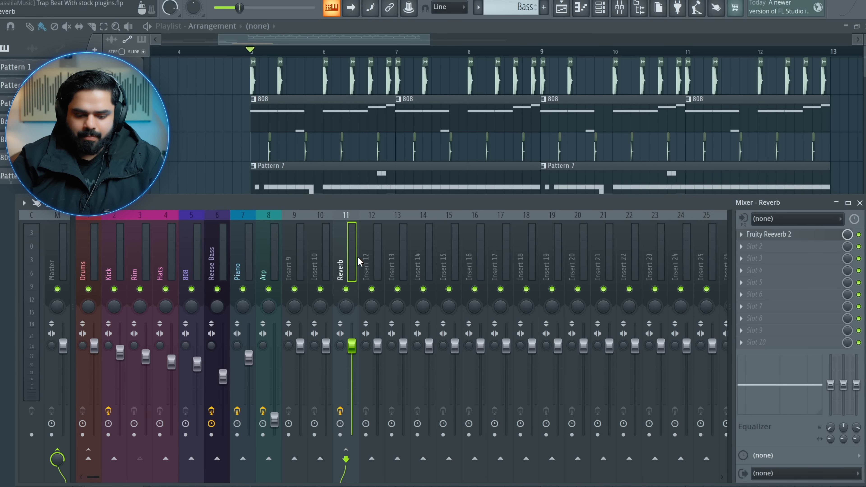
click(138, 261)
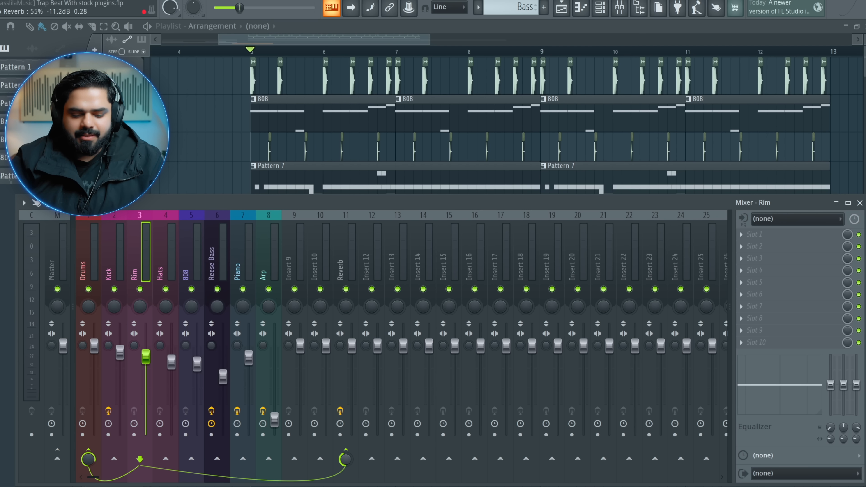
key(space)
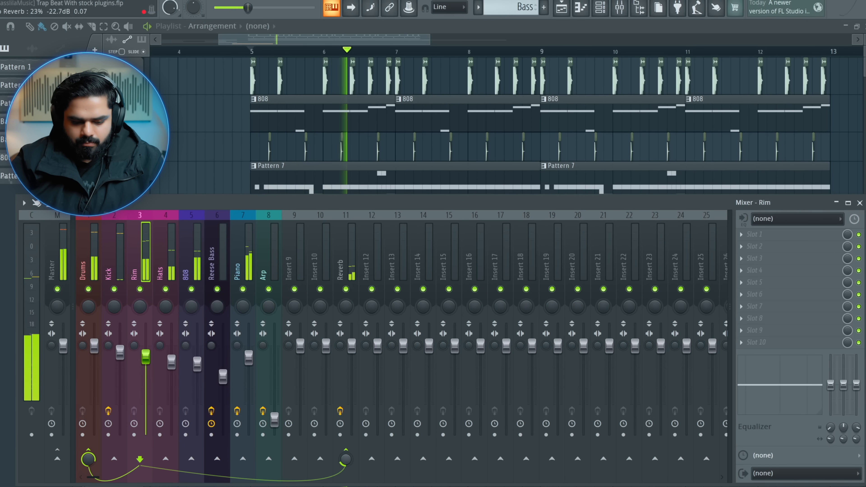
key(space)
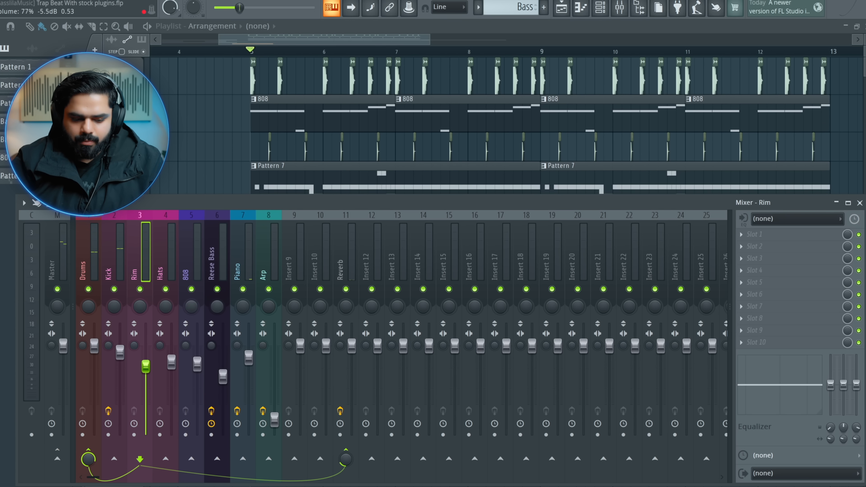
- Test the Rim track's volume at 7% and 52%, and settle its fader slightly below the Hats fader's level
key(space)
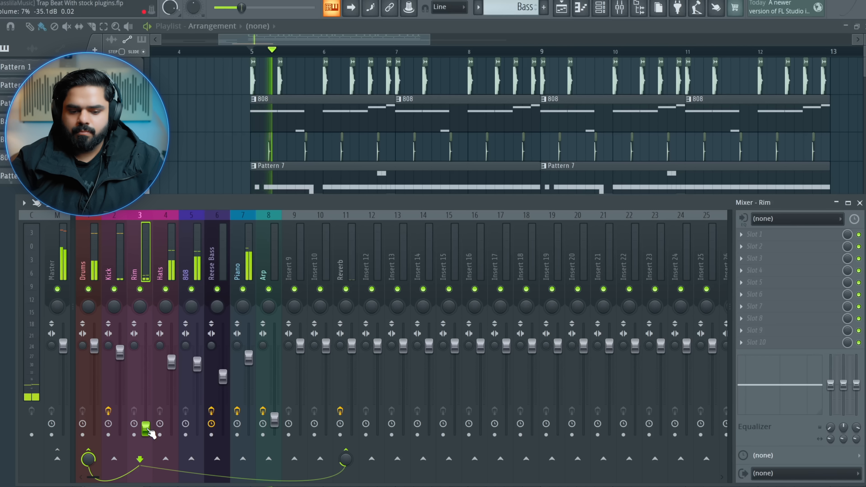
key(space)
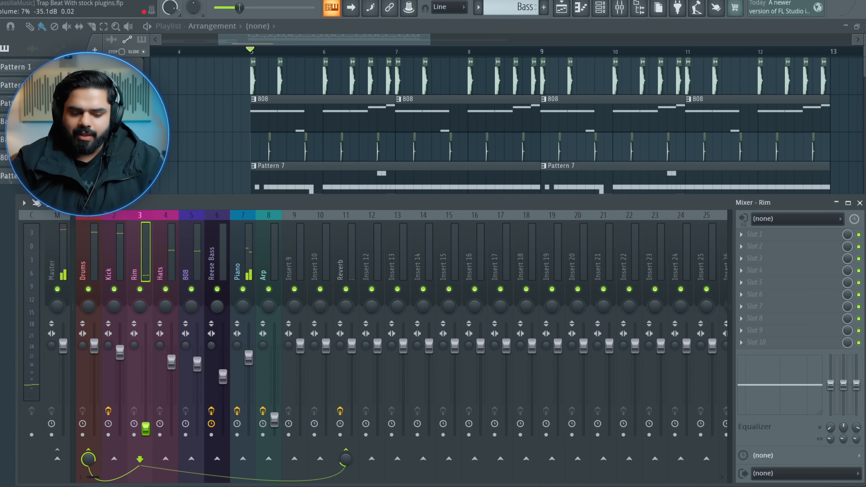
drag(146, 398, 149, 389)
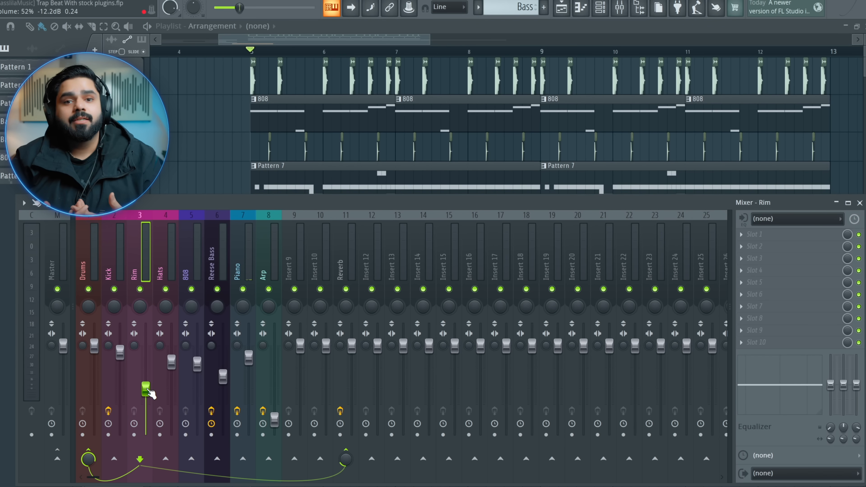
drag(150, 393, 150, 380)
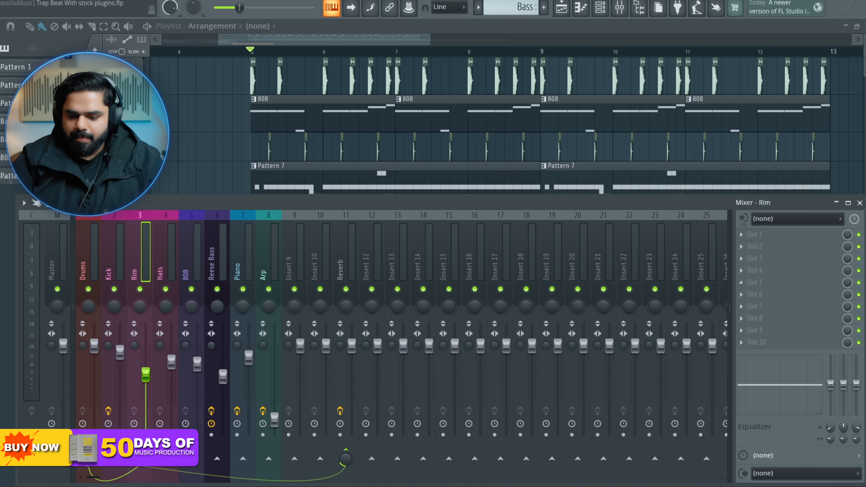
- Add Fruity Parametric EQ 2 to the Rim track's first slot, boost band 7 in the upper frequencies, and play the mix
click(749, 235)
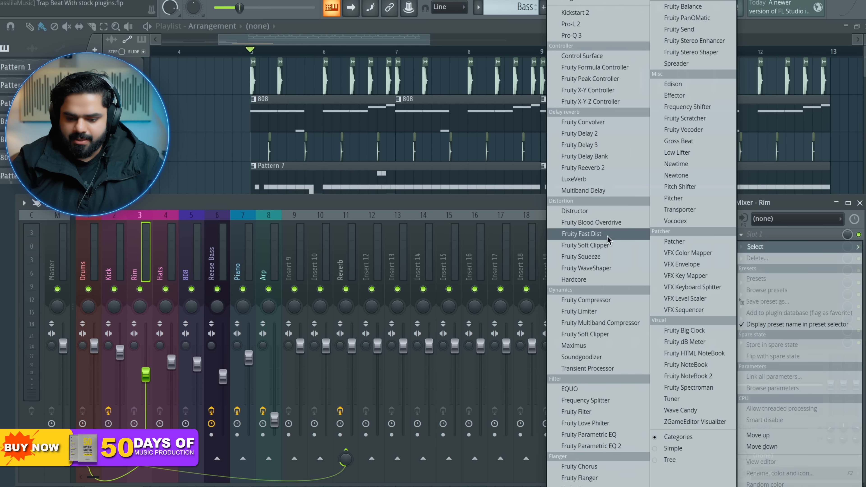
click(610, 446)
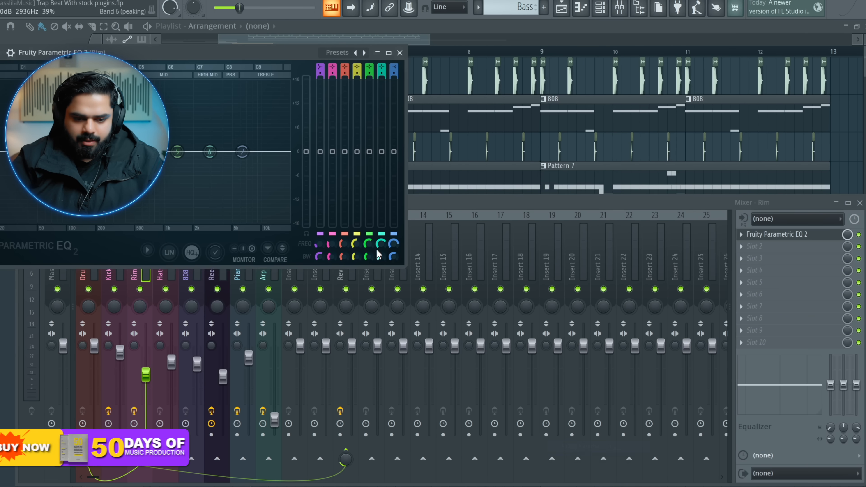
drag(243, 151, 229, 125)
click(400, 52)
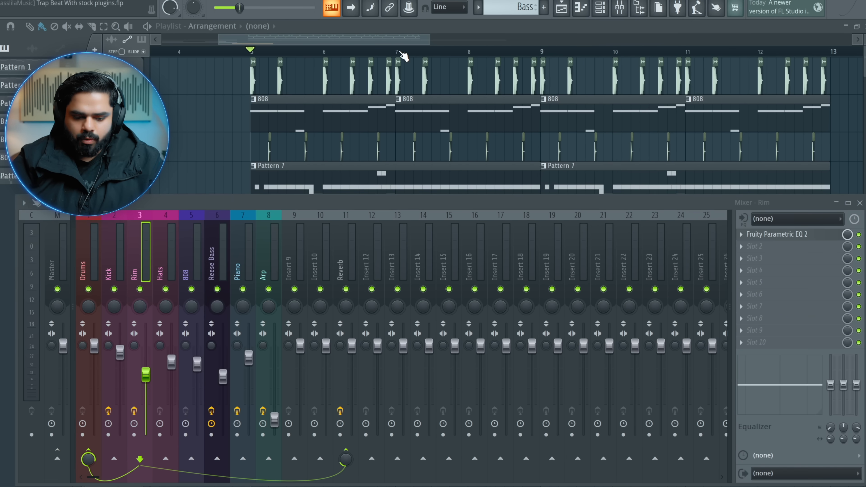
key(space)
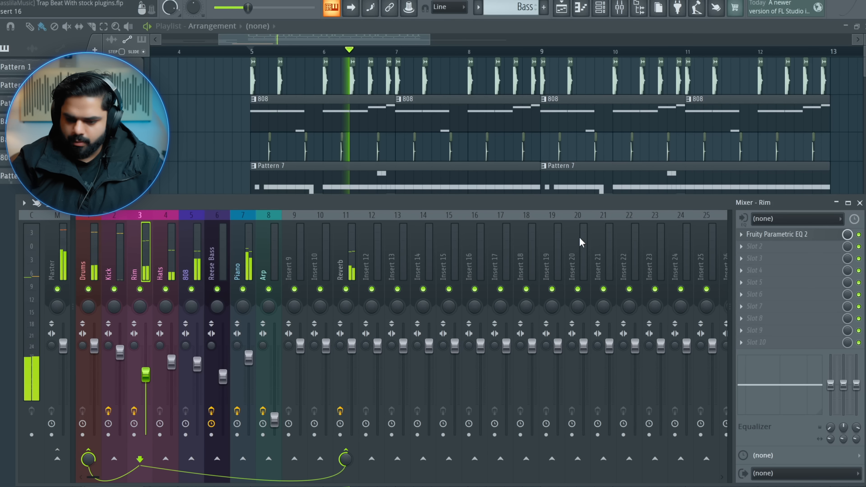
- Cut the Rim EQ's band 7 high shelf to about -12 dB, stop playback, and close the equalizer
click(793, 238)
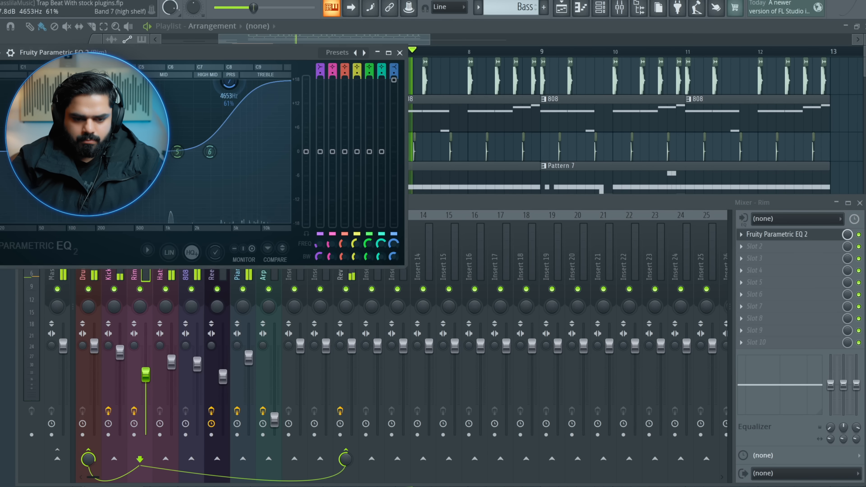
drag(228, 84, 226, 202)
key(space)
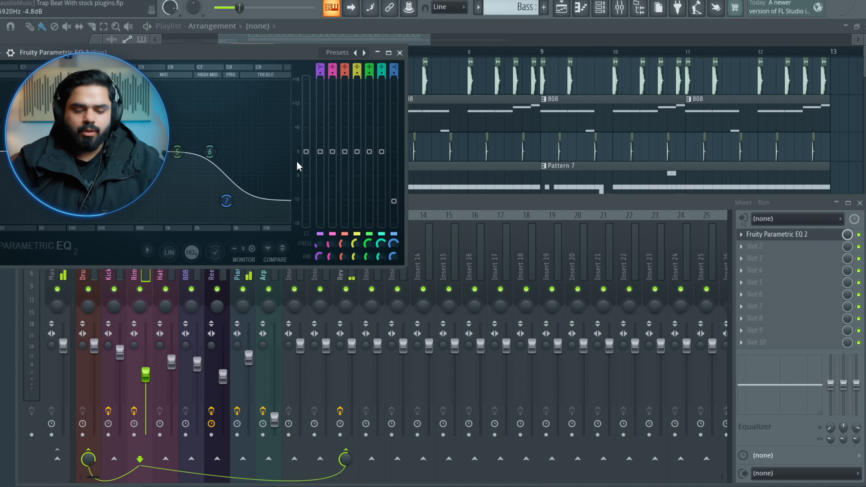
click(400, 53)
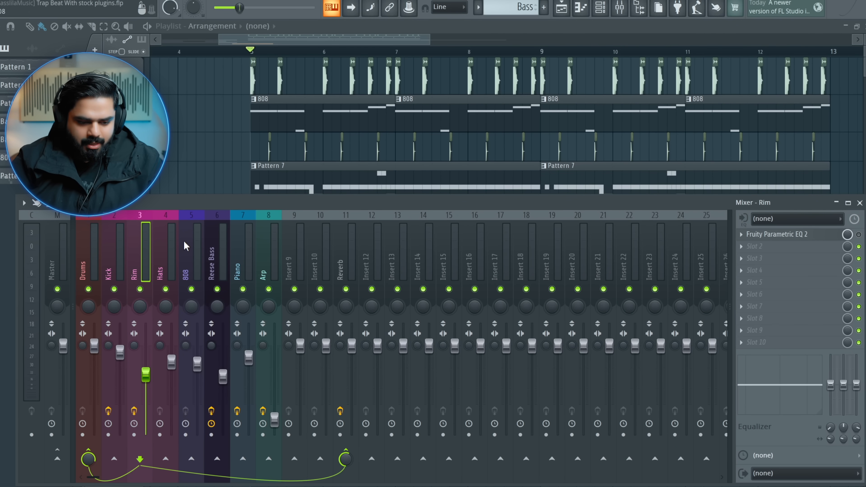
- Reset the Rim mixer track's volume fader to its default level
click(140, 290)
key(space)
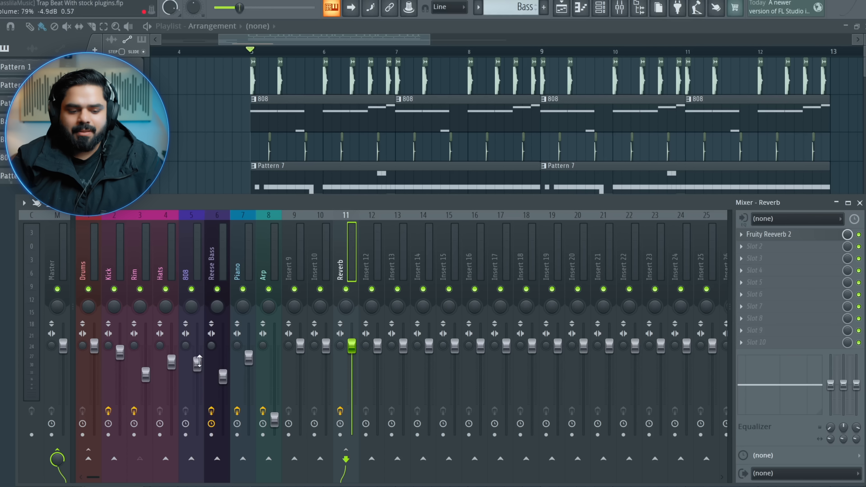
click(136, 273)
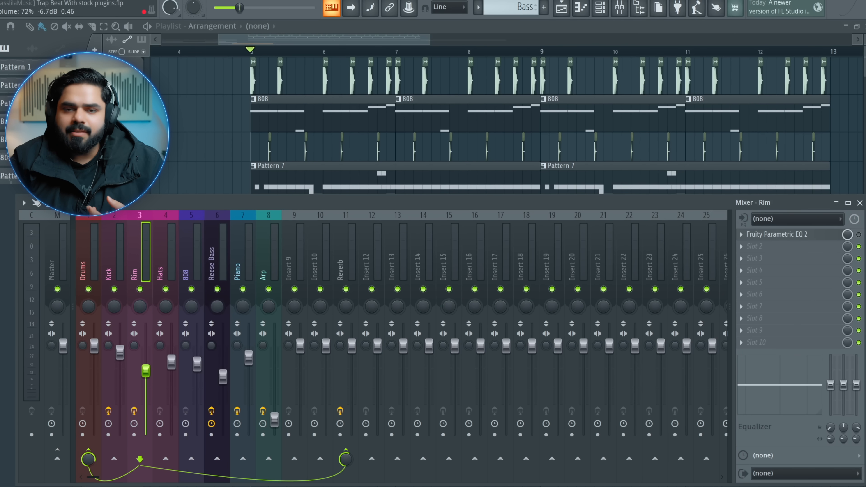
right_click(144, 371)
click(156, 333)
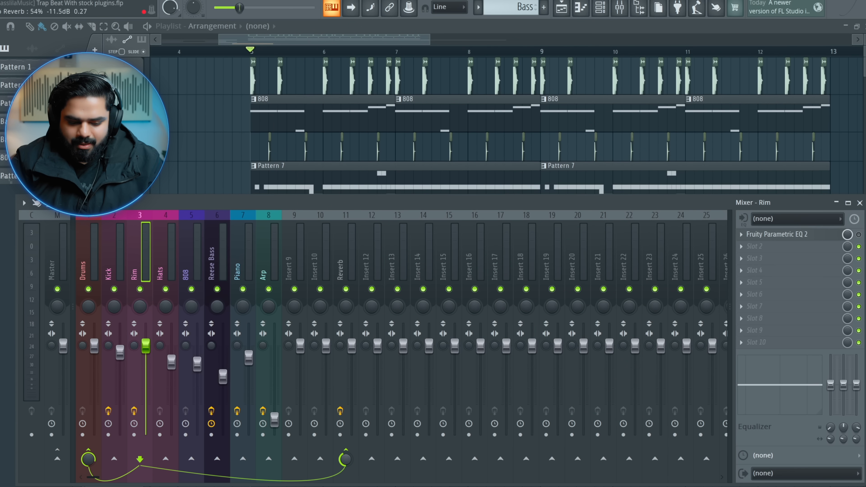
- Set the Rim track's send level to the Reverb track to 0% and play the mix briefly
click(350, 278)
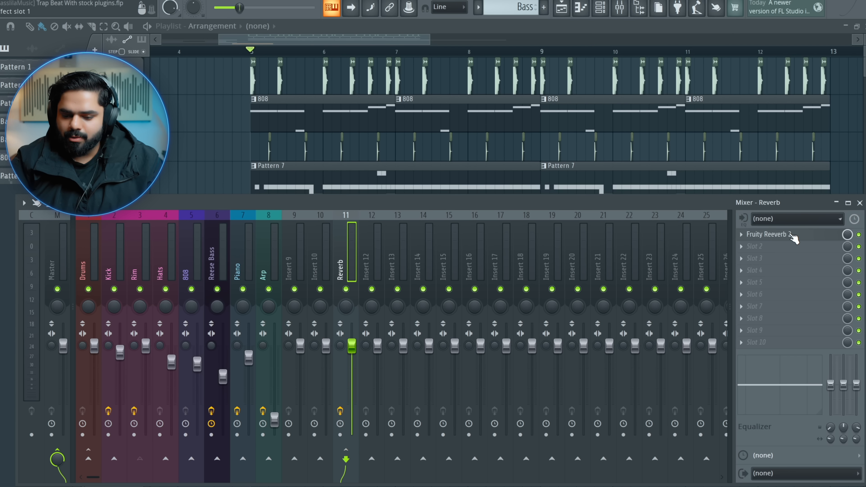
click(133, 253)
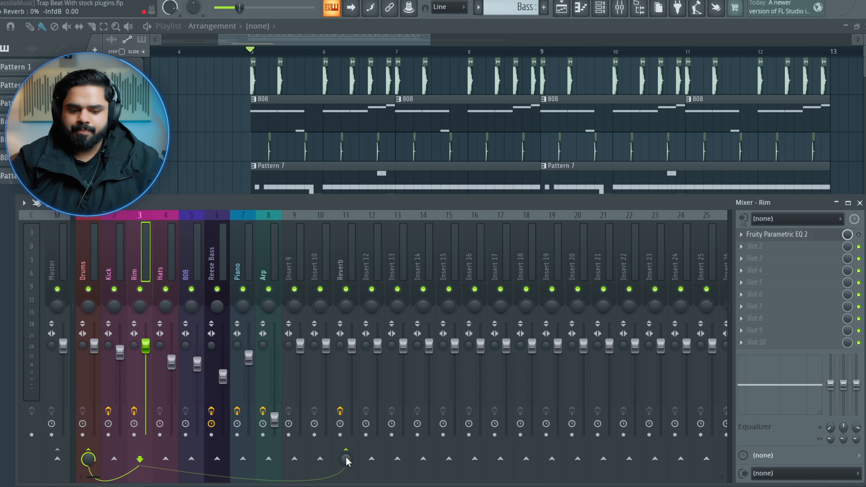
key(space)
key(space)
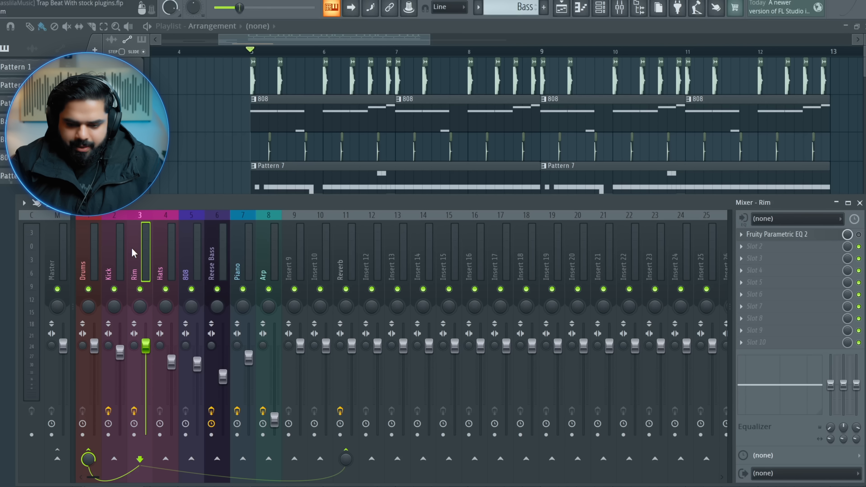
- Add Fruity Send to the Rim track's second effect slot and set its target to Reverb, keeping the mixer send at 0%
click(745, 244)
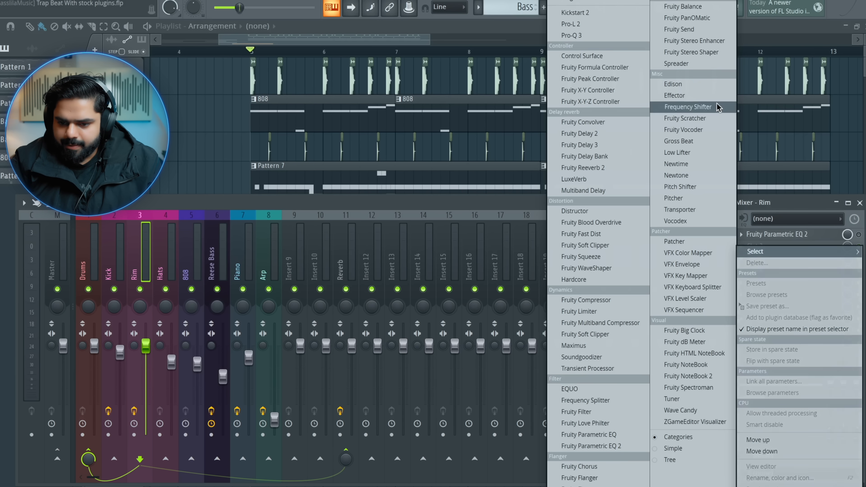
click(688, 30)
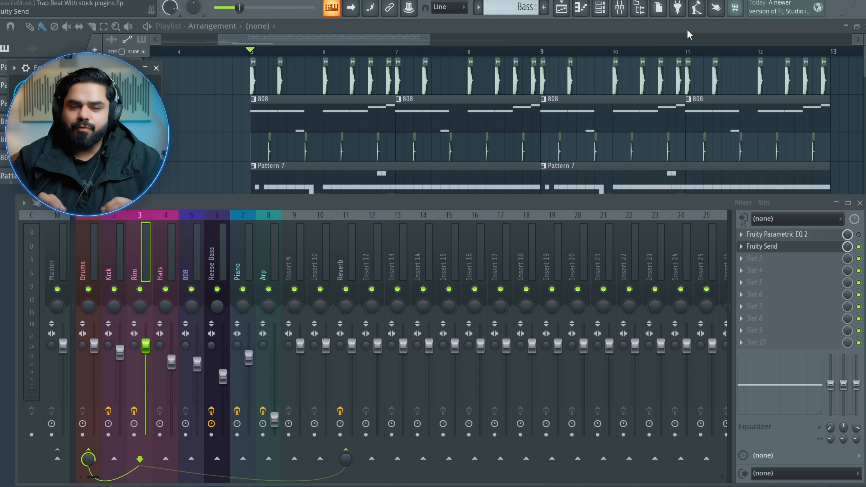
drag(93, 76, 286, 87)
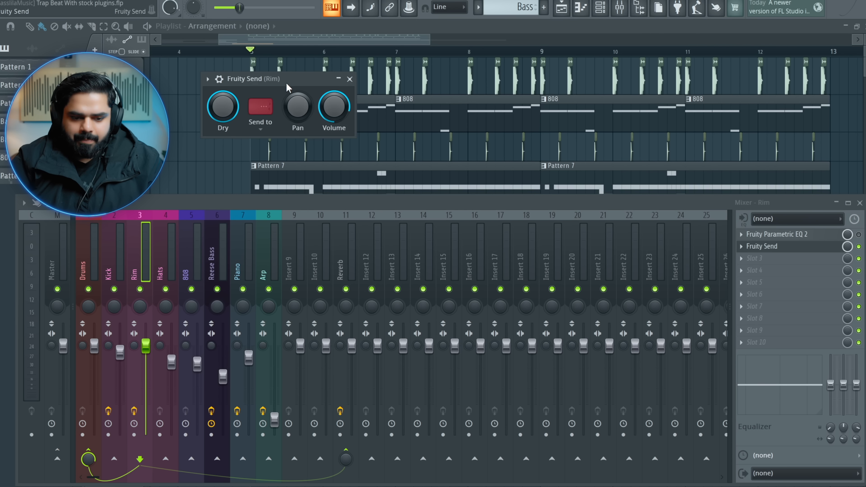
click(263, 131)
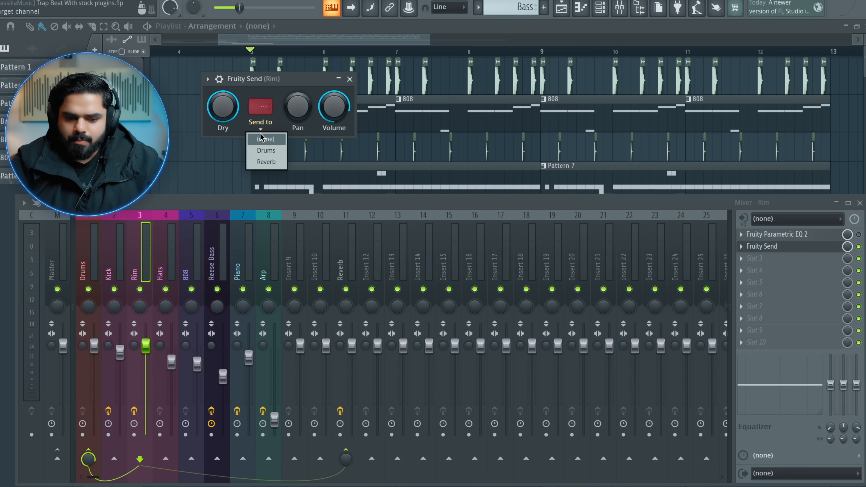
click(272, 162)
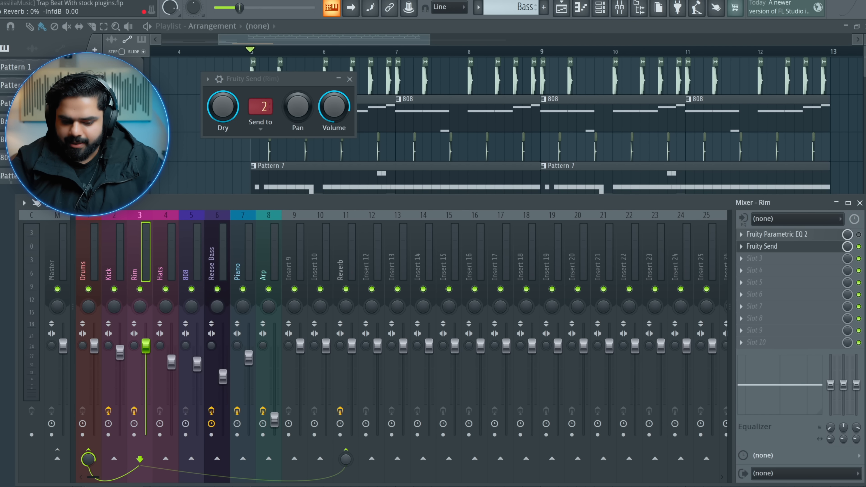
drag(346, 459, 345, 459)
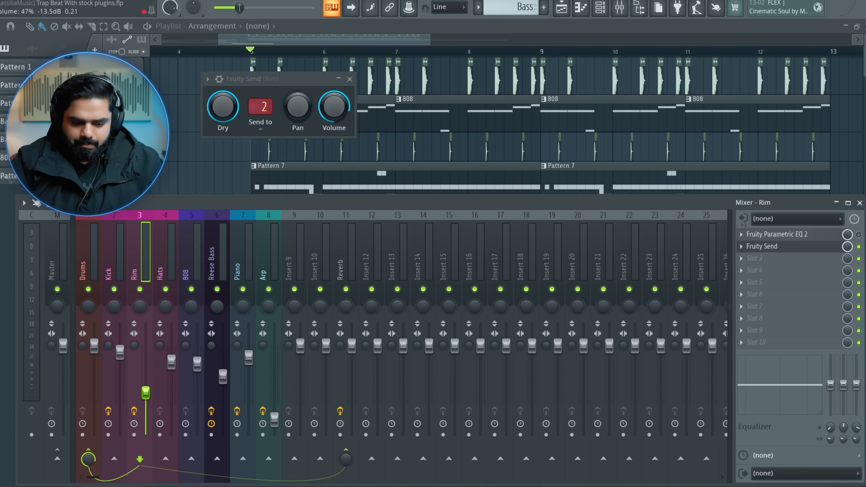
- Lower the Rim track's volume to 0% and play the mix to hear the Fruity Send signal alone
drag(146, 408, 146, 436)
key(space)
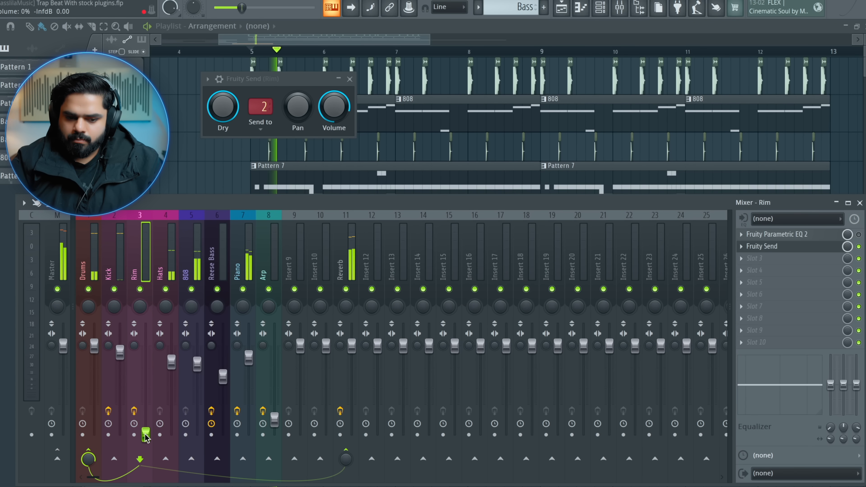
key(space)
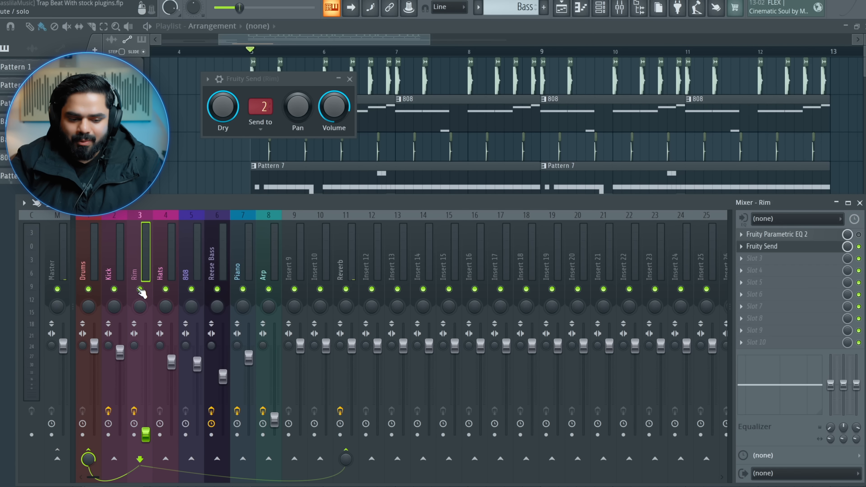
- Mute the Rim track, play the mix to check the Drums and Reverb signals, and unmute Rim
click(139, 289)
key(space)
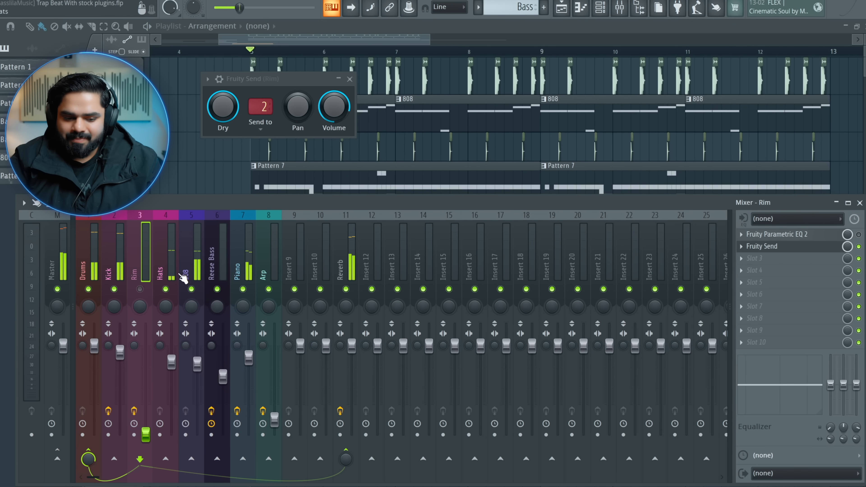
key(space)
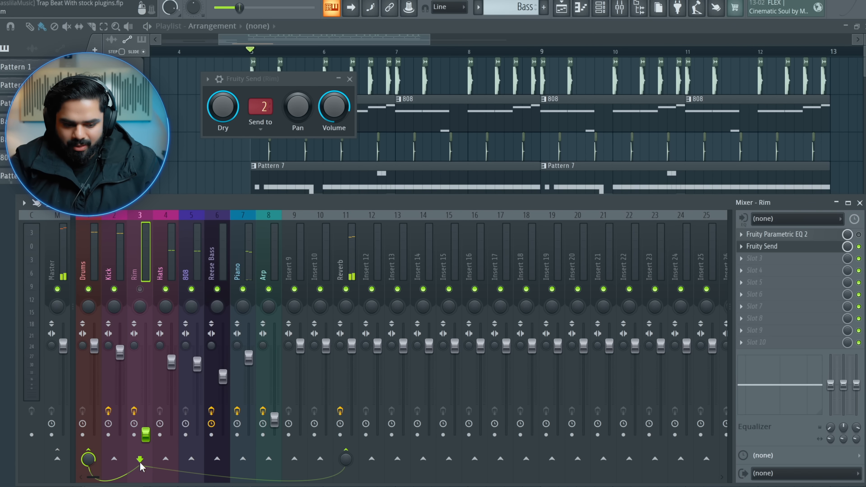
click(85, 271)
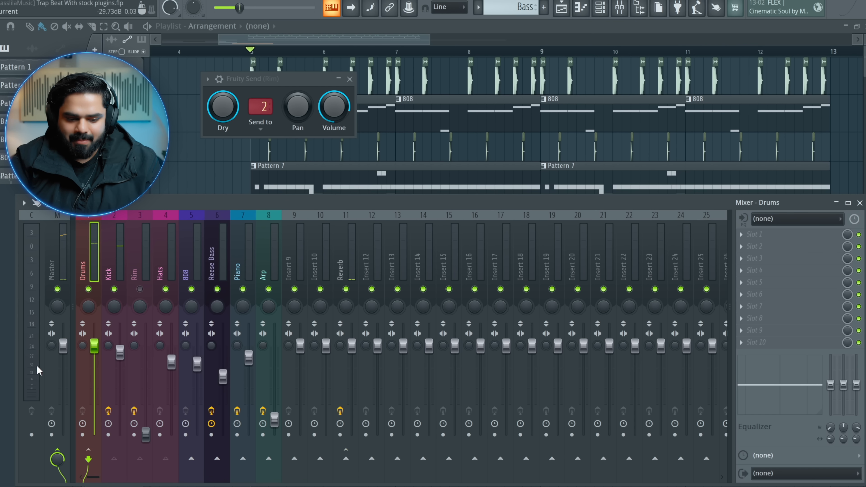
click(143, 259)
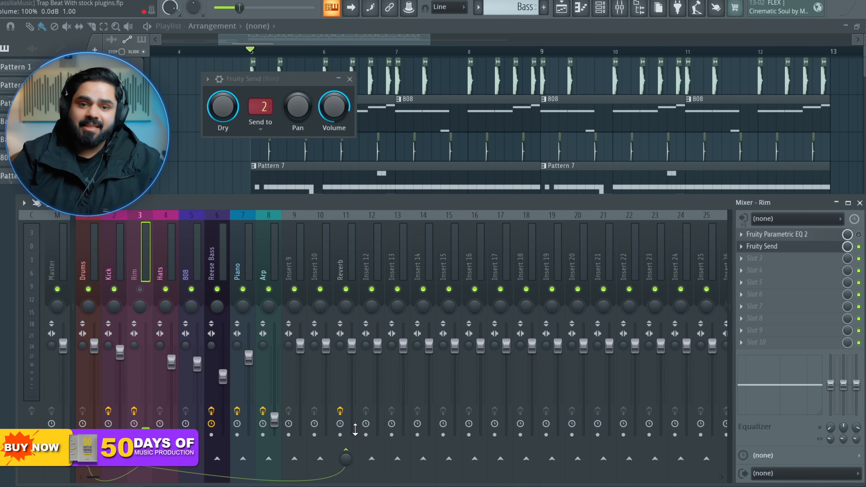
click(140, 289)
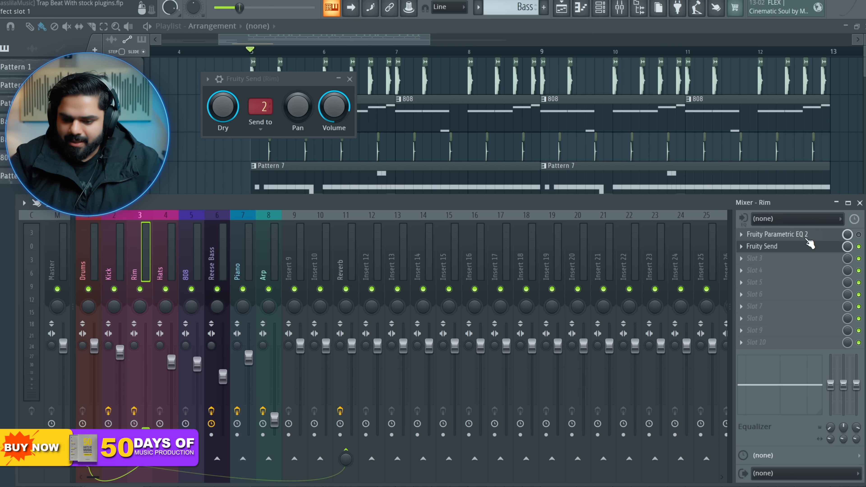
- Enable Fruity Parametric EQ 2 on Rim and shift the band 7 high-shelf cut to about 3826 Hz while listening
click(839, 235)
mouse_move(226, 201)
mouse_down()
mouse_move(225, 131)
mouse_move(223, 201)
mouse_up()
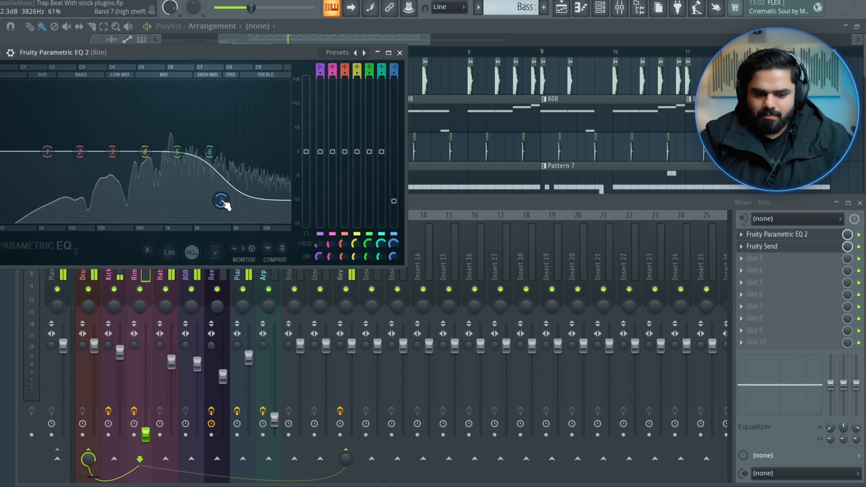
key(space)
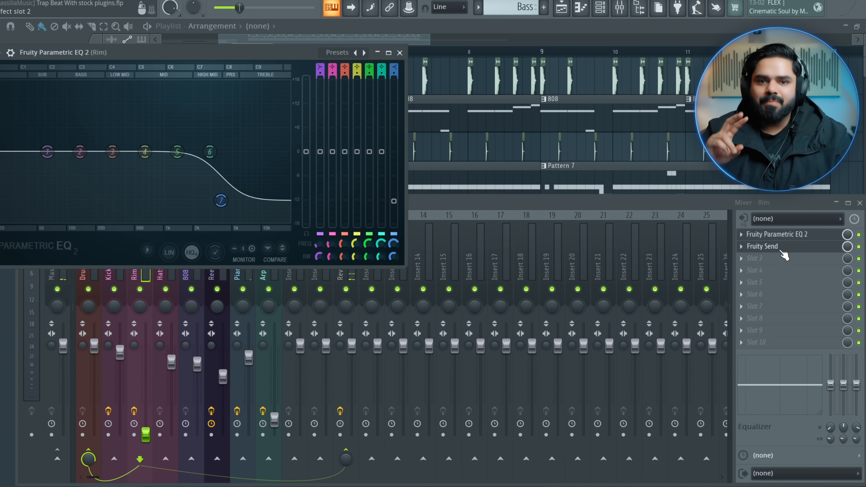
- Place Fruity Parametric EQ 2 after Fruity Send in Rim's effect chain and return band 7 to 0 dB
mouse_move(784, 255)
mouse_down()
mouse_move(764, 345)
mouse_move(780, 248)
mouse_up()
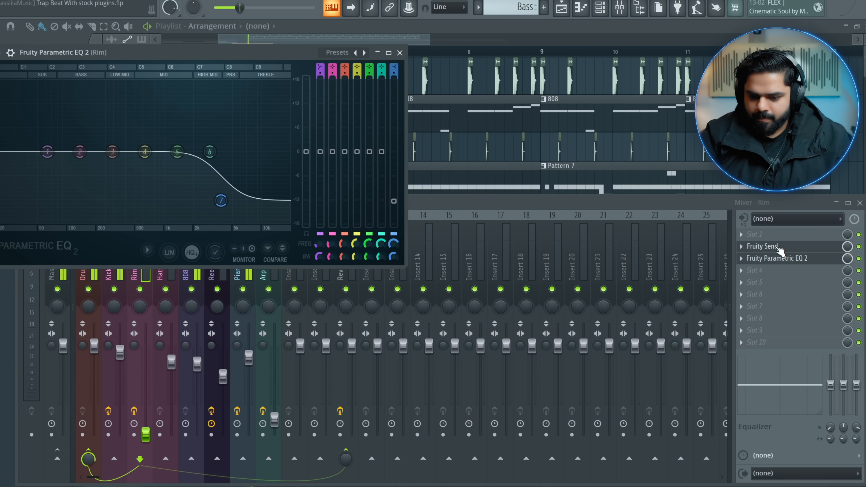
drag(221, 201, 231, 155)
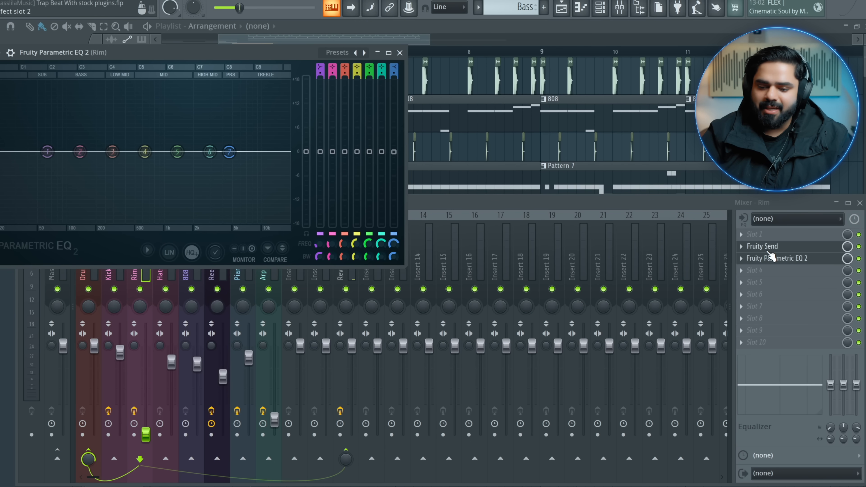
- Raise the Rim track's fader to about the Hats fader's level and play the mix
drag(592, 204, 623, 205)
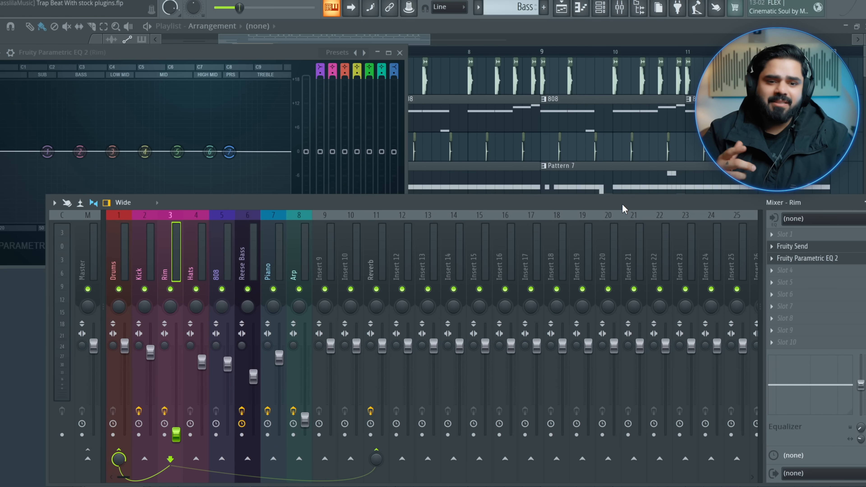
drag(174, 427, 176, 362)
key(space)
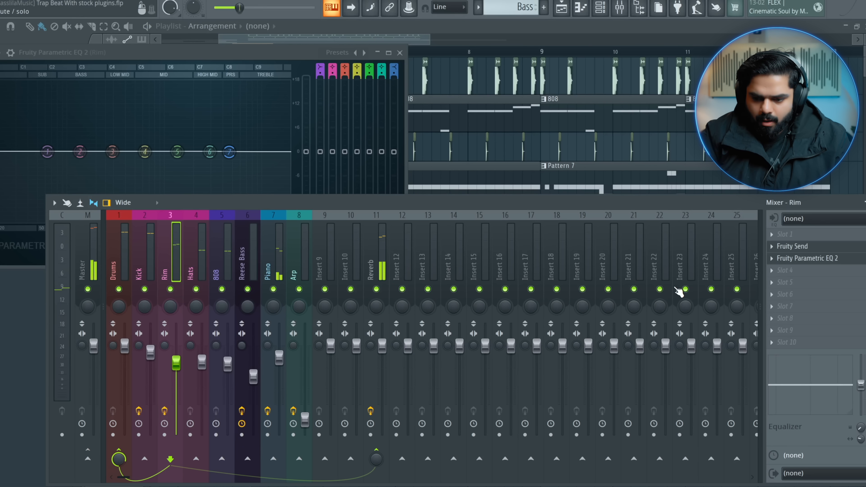
- Check Rim's Fruity Send settings, and give band 7 of its Fruity Parametric EQ 2 a slight high-shelf boost
click(808, 248)
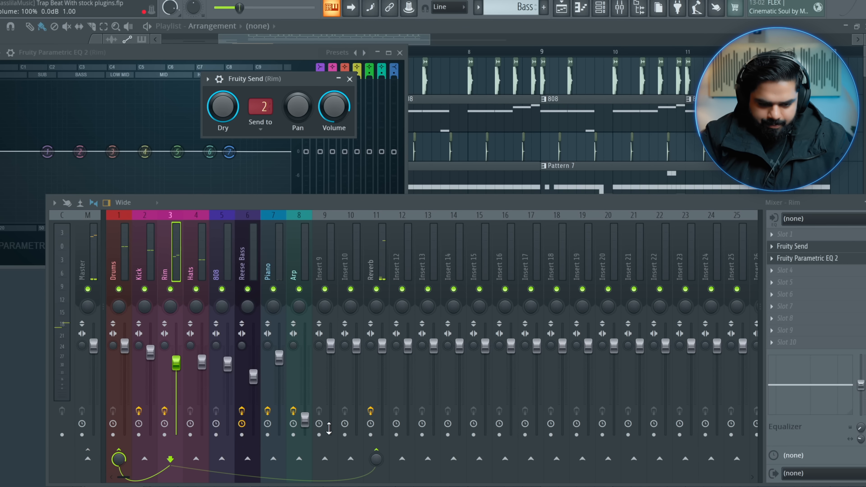
click(784, 247)
click(788, 258)
click(780, 260)
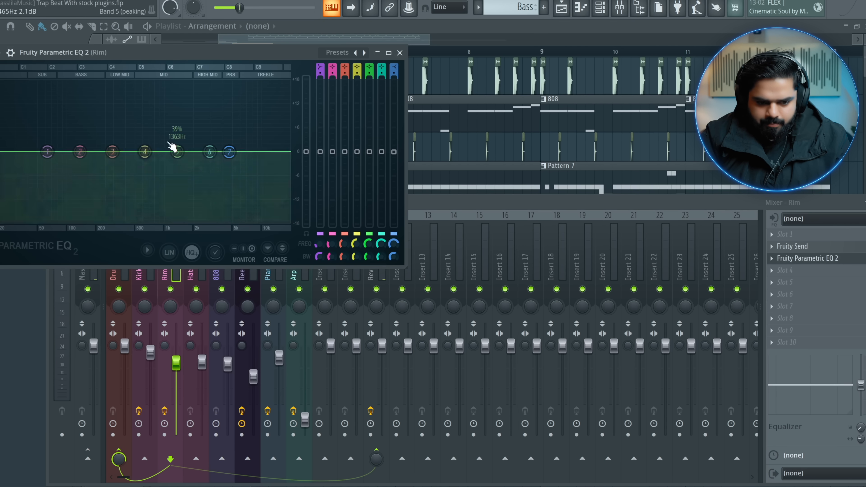
drag(236, 155, 232, 138)
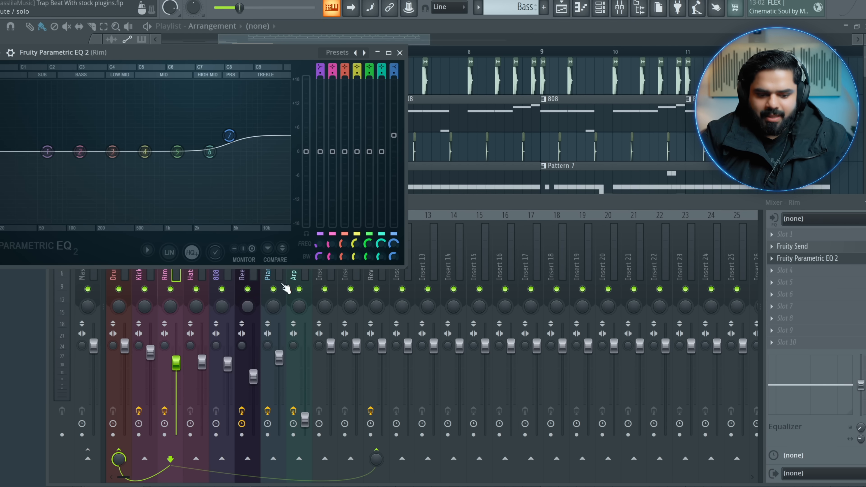
click(293, 279)
click(180, 265)
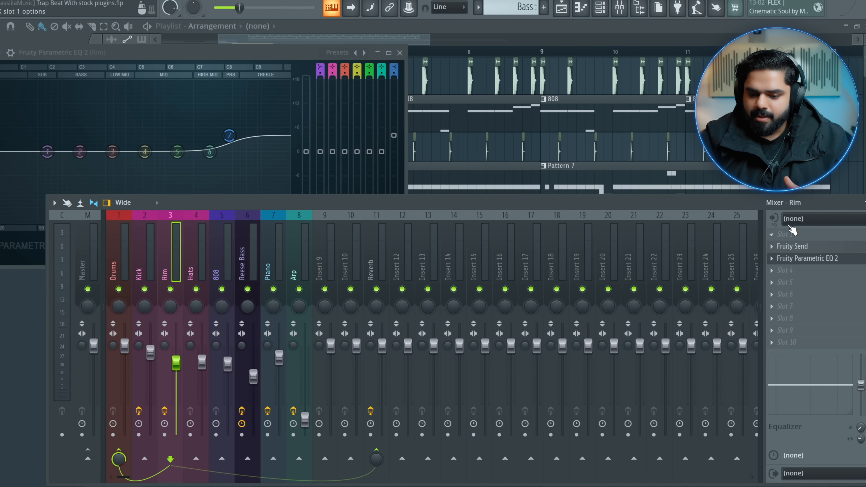
- Mute the Reverb track, play the mix, and raise band 7's high-shelf boost in Rim's Fruity Parametric EQ 2 to about 6 dB
drag(759, 201, 711, 201)
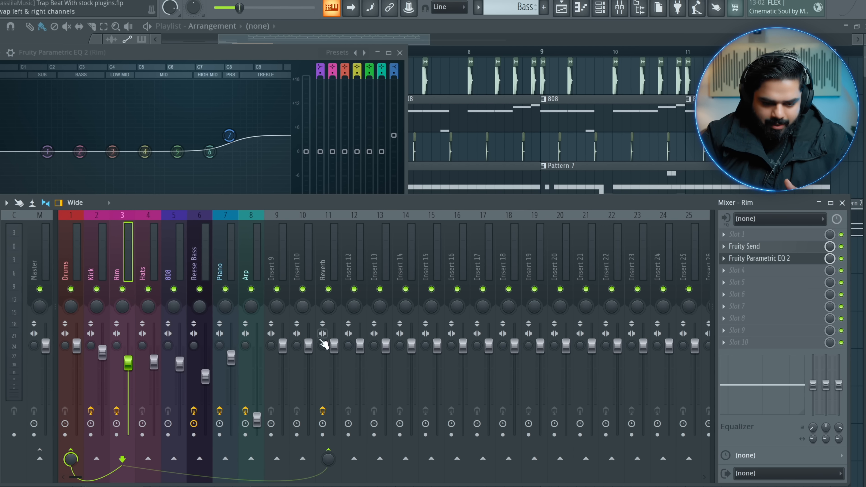
click(333, 291)
key(space)
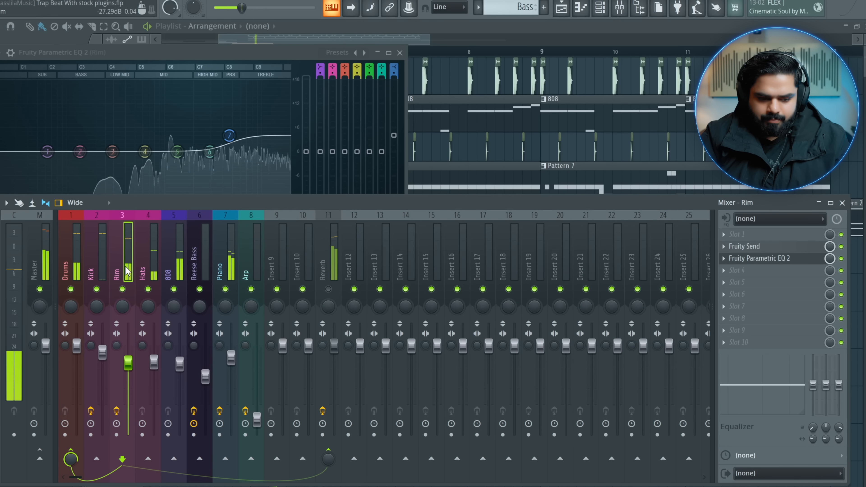
click(768, 247)
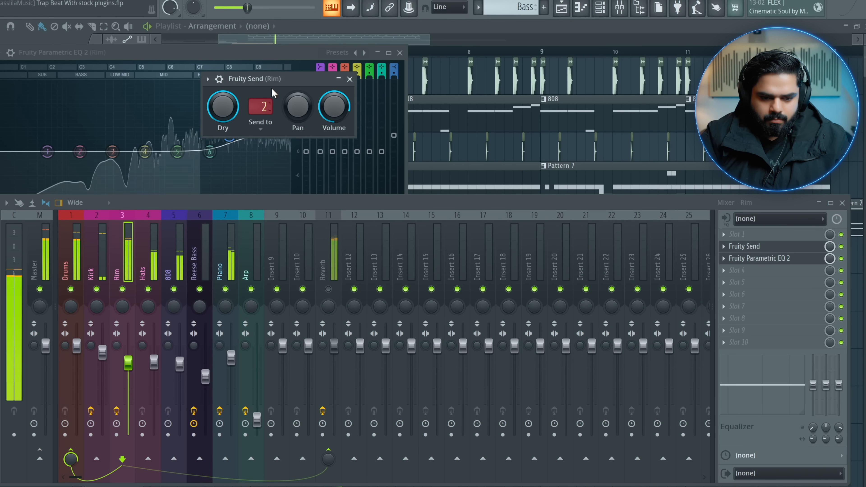
mouse_move(229, 135)
mouse_down()
mouse_move(203, 103)
mouse_move(224, 128)
mouse_up()
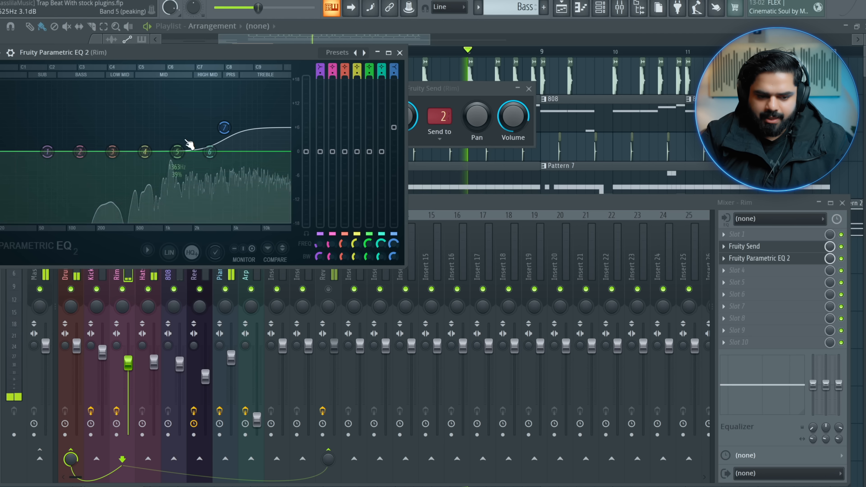
- Change band 2 of Rim's EQ to a high pass, flatten its resonance peak, and raise its cutoff to about band 3's frequency, checking by ear
right_click(78, 153)
mouse_move(97, 182)
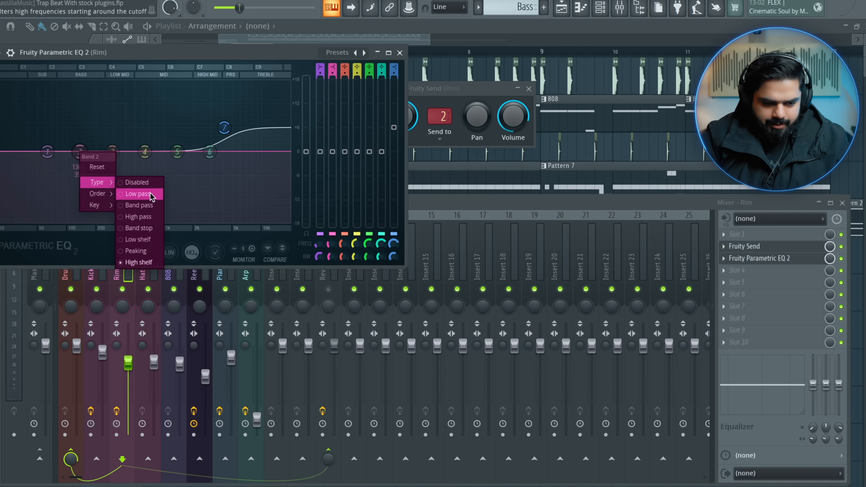
click(147, 217)
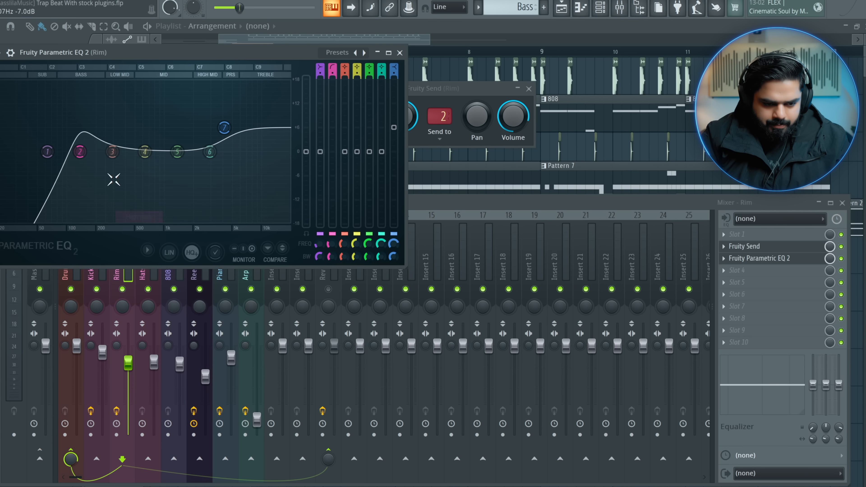
drag(80, 151, 104, 152)
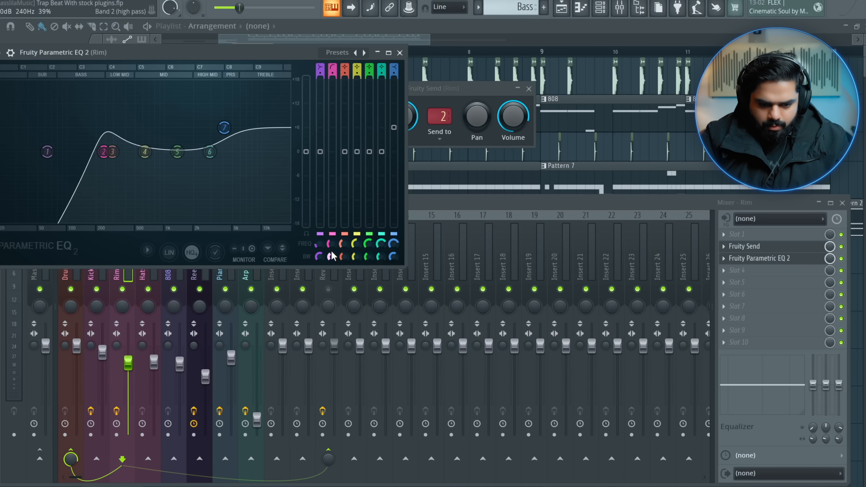
click(320, 246)
mouse_move(320, 245)
mouse_down()
mouse_move(332, 255)
mouse_move(333, 244)
mouse_up()
drag(103, 166, 116, 152)
key(space)
key(space)
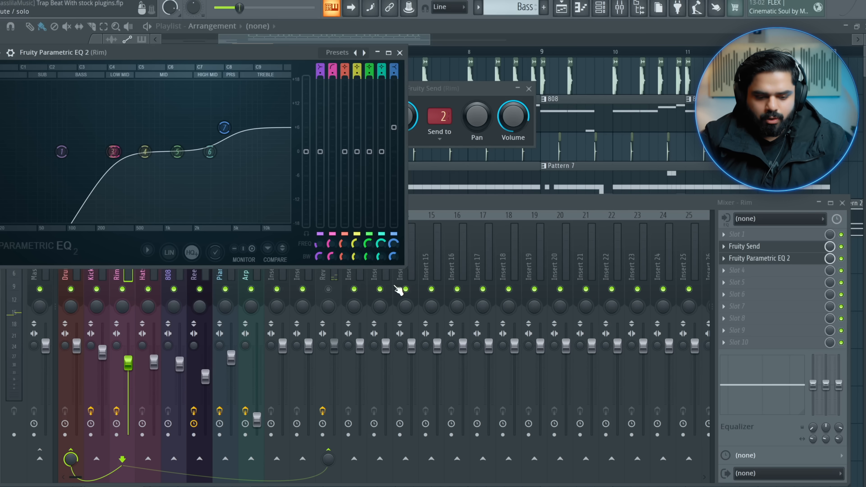
- Move Rim's EQ clear of the mixer tracks, unmute the Reverb track, and play the mix
drag(308, 52, 672, 38)
click(328, 289)
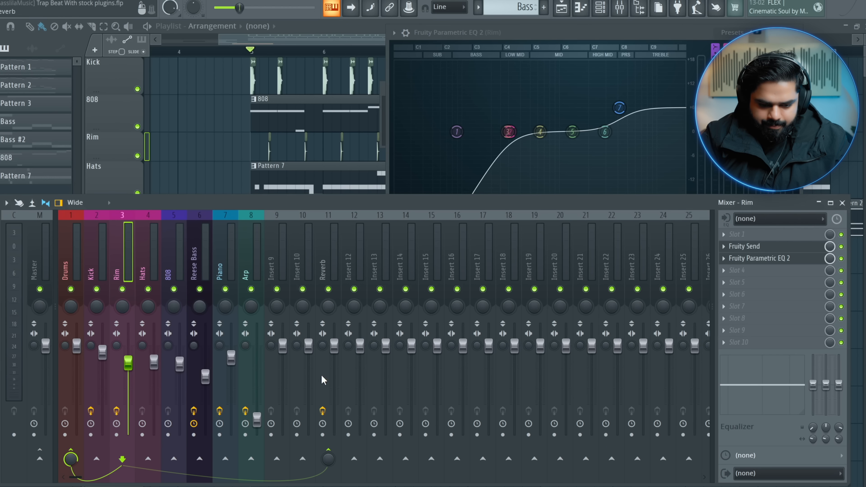
key(space)
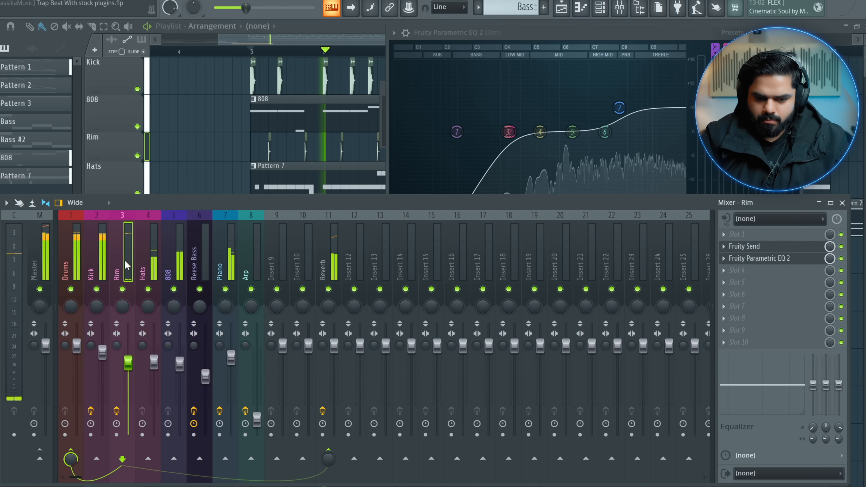
key(space)
- Lower the Reverb track's fader to about 30% while listening to the mix
drag(334, 346, 334, 408)
key(space)
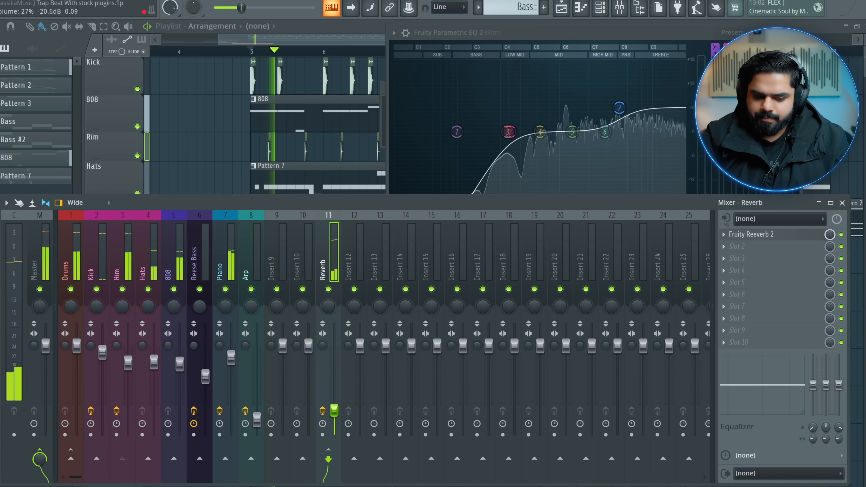
key(space)
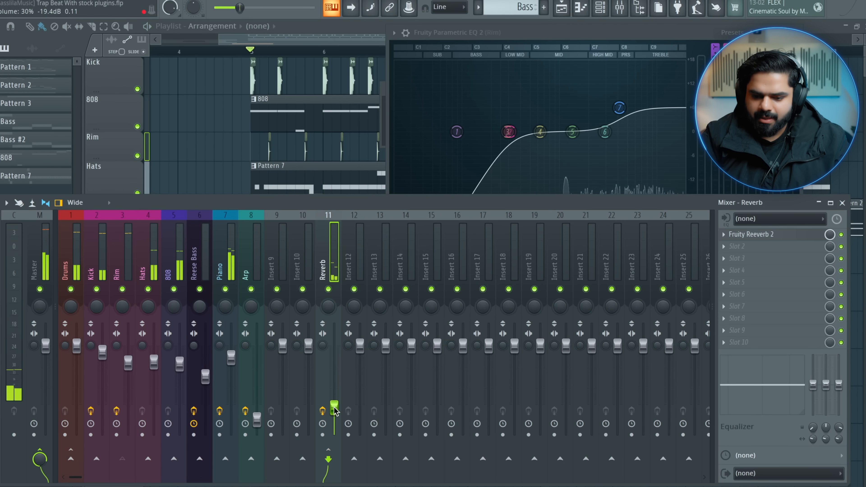
- Set the wet level of the Reverb track's Fruity Reeverb 2 to 80%, and raise the track's fader to about 49%
click(772, 235)
drag(503, 73, 503, 103)
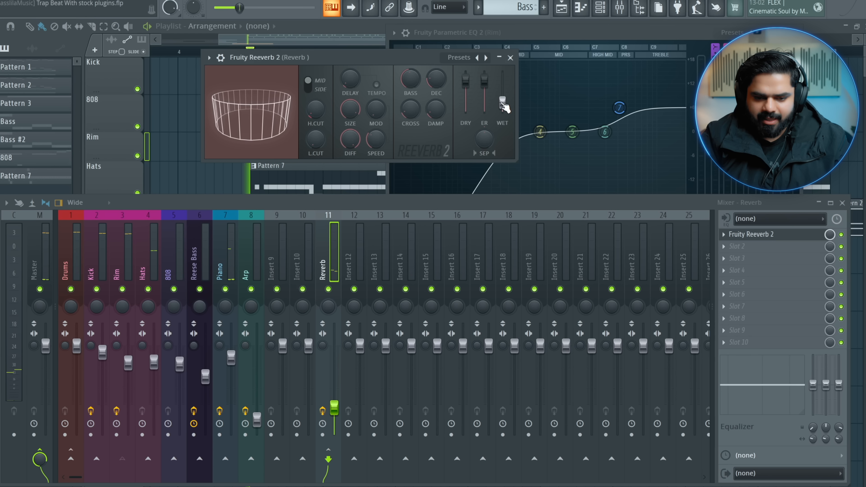
key(space)
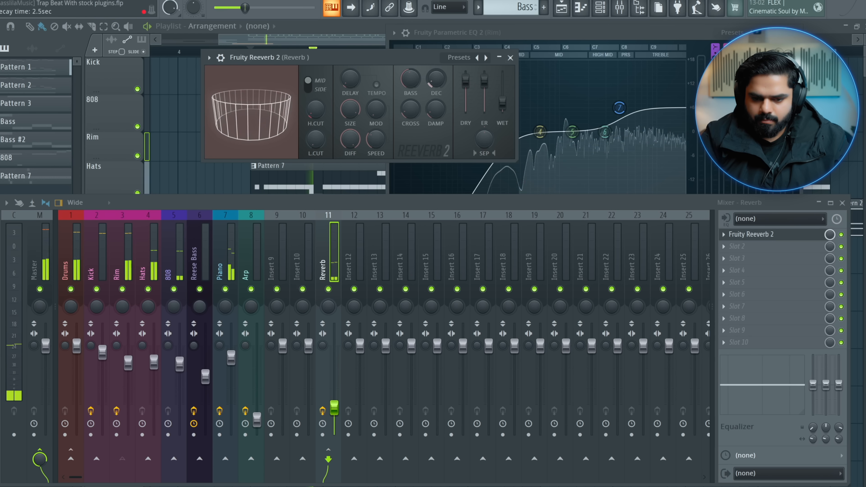
drag(503, 102, 503, 89)
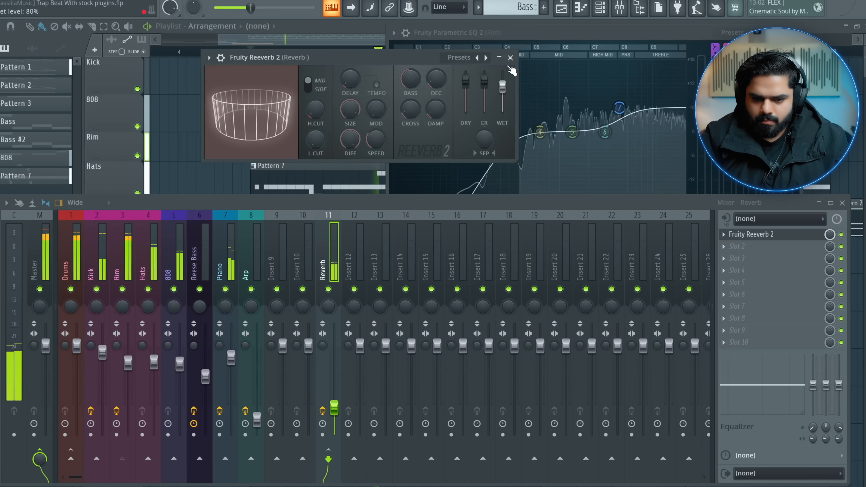
click(511, 58)
mouse_move(335, 408)
mouse_down()
mouse_move(335, 426)
mouse_move(335, 390)
mouse_up()
key(space)
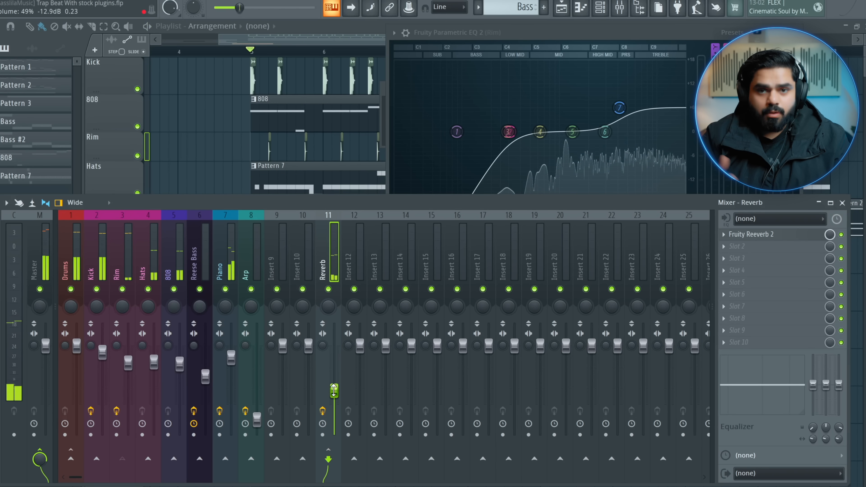
- Place Fruity Parametric EQ 2 before Fruity Send in Rim's effect chain and play the mix
click(149, 213)
click(122, 215)
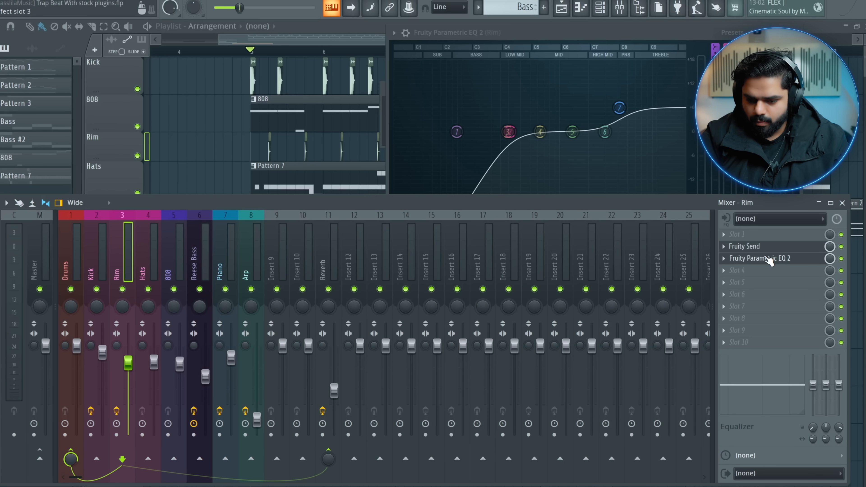
drag(771, 259, 769, 236)
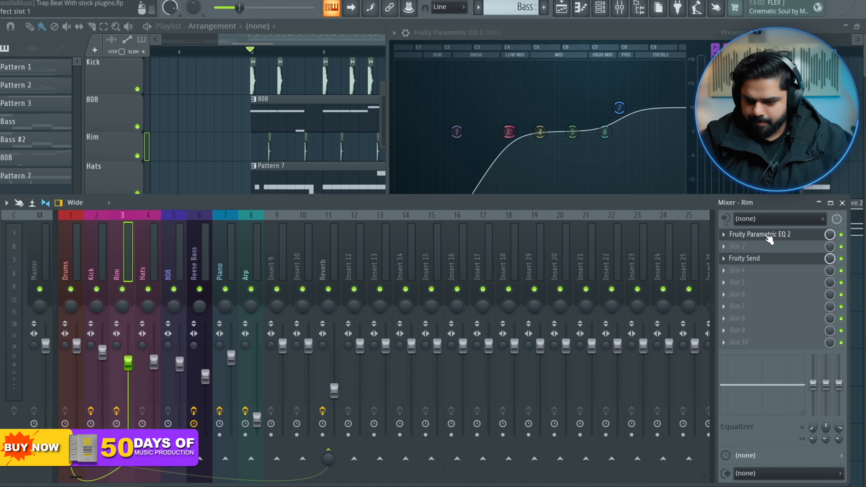
key(space)
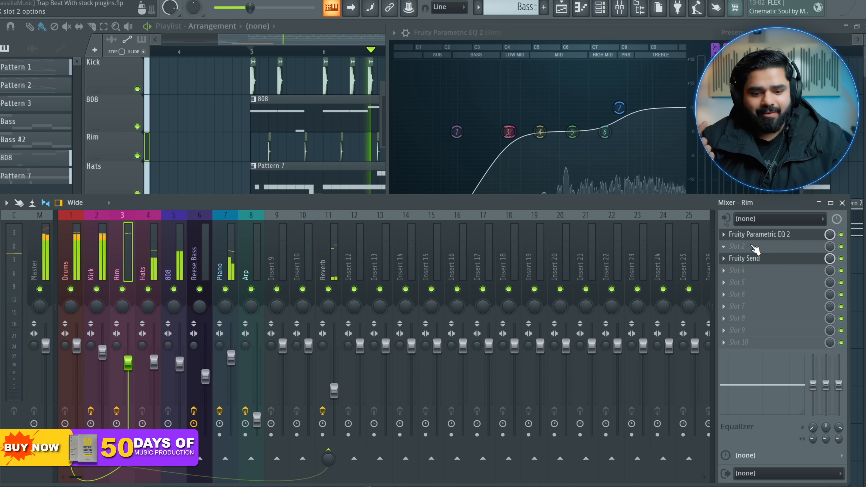
- Reduce band 7's high-shelf boost in Rim's EQ to about 4 dB, close the EQ, and play the mix
mouse_move(619, 108)
mouse_down()
mouse_move(616, 79)
mouse_move(616, 114)
mouse_up()
key(space)
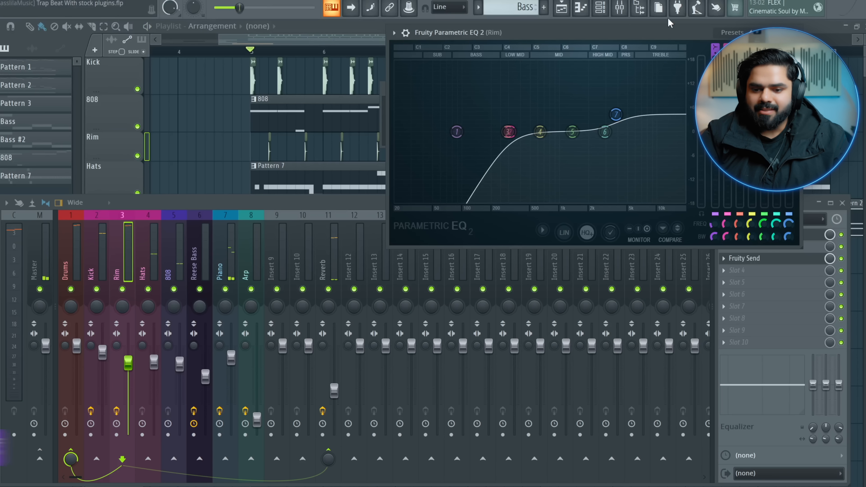
drag(634, 35, 483, 35)
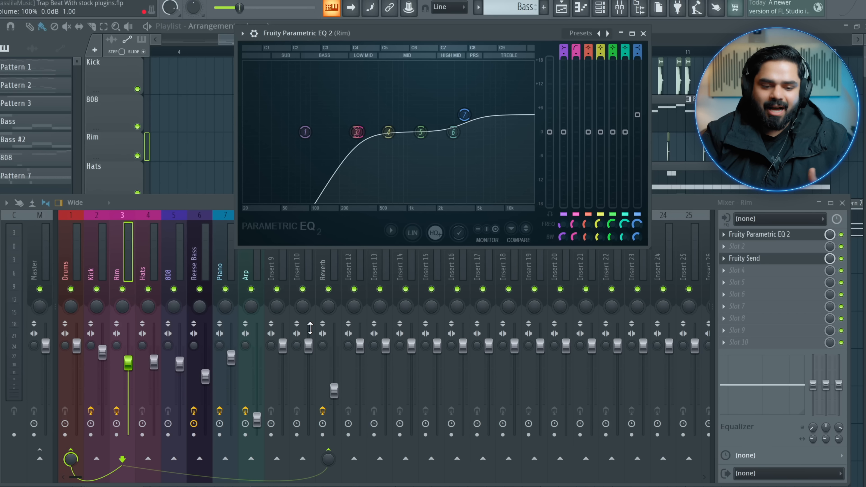
click(644, 33)
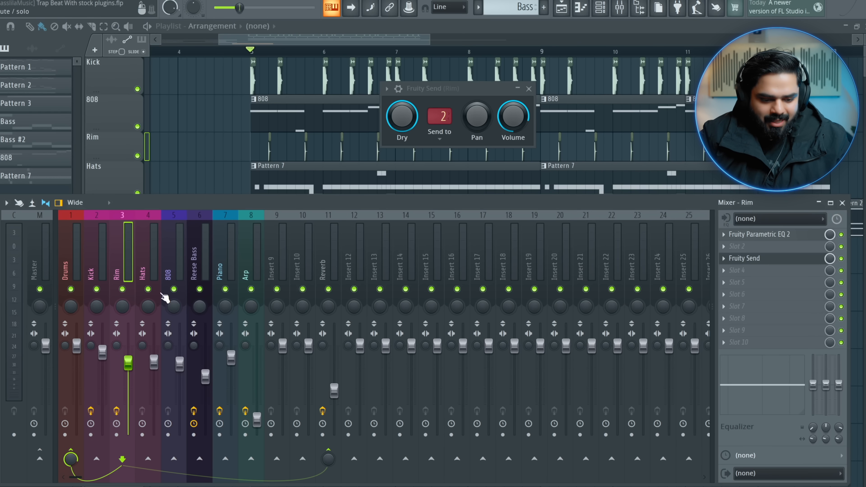
key(space)
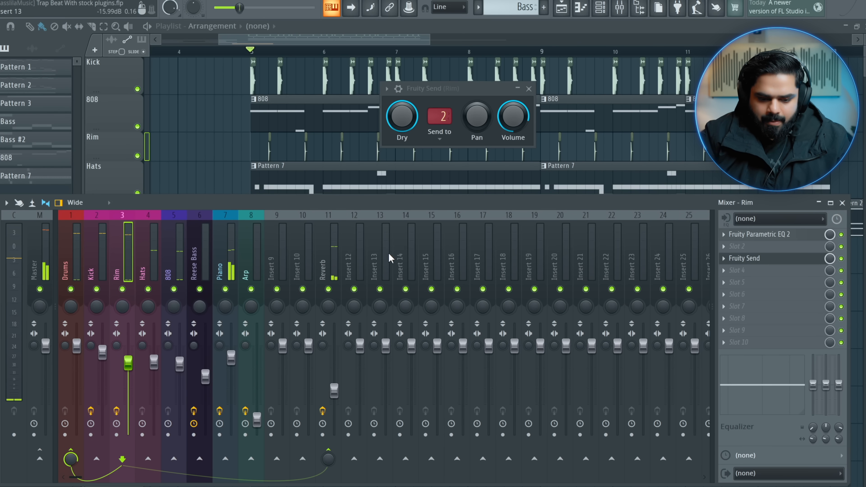
- Rename mixer track Insert 12 as Compression
click(363, 254)
right_click(363, 254)
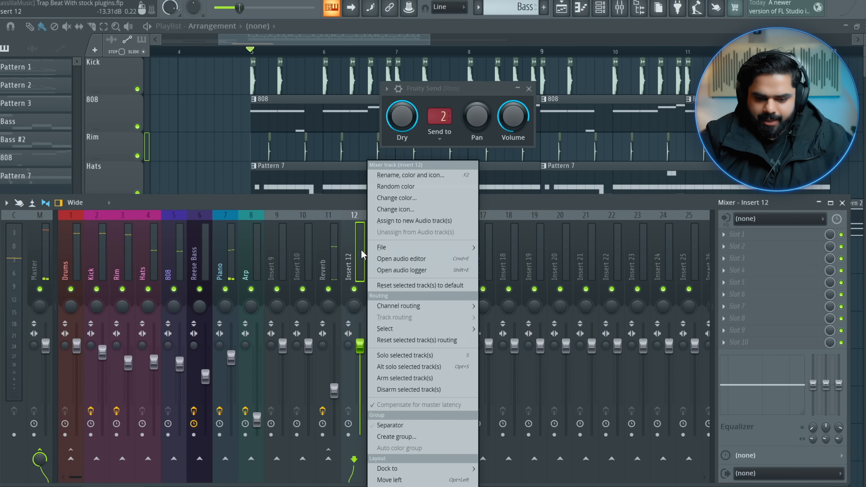
click(406, 175)
text(Compression)
key(Return)
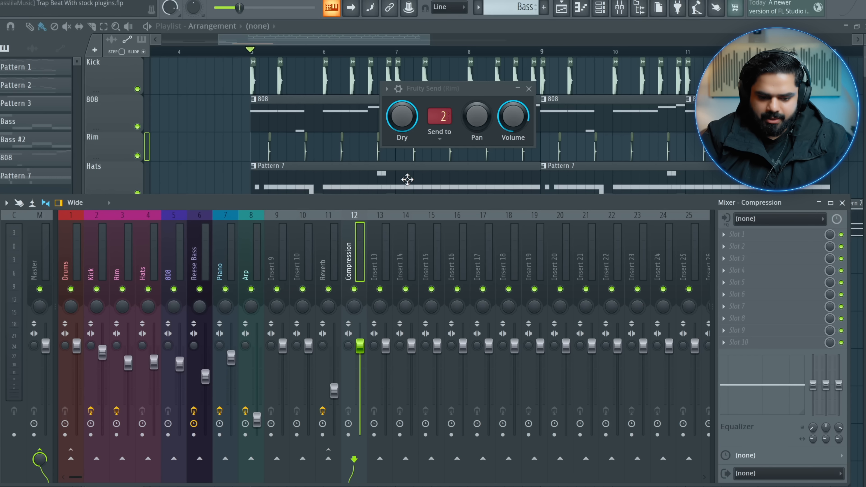
- Add FabFilter Pro-C 2 to the first effect slot of the Compression track and reposition its window
click(737, 234)
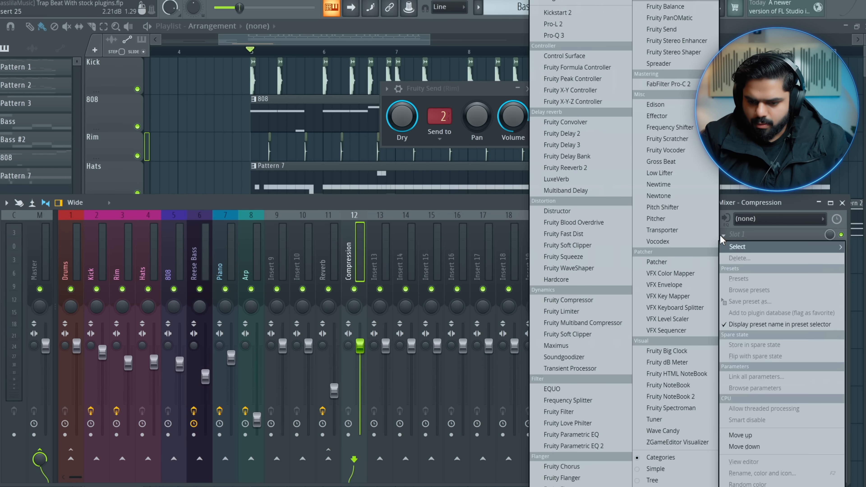
click(668, 86)
drag(378, 8, 614, 61)
- Load the Parallel Choke bM drum bus preset in FabFilter Pro-C 2
click(614, 73)
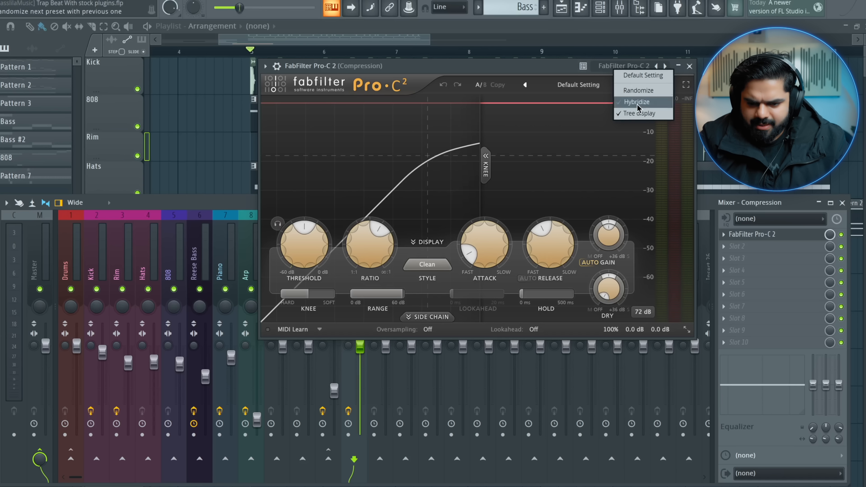
click(583, 85)
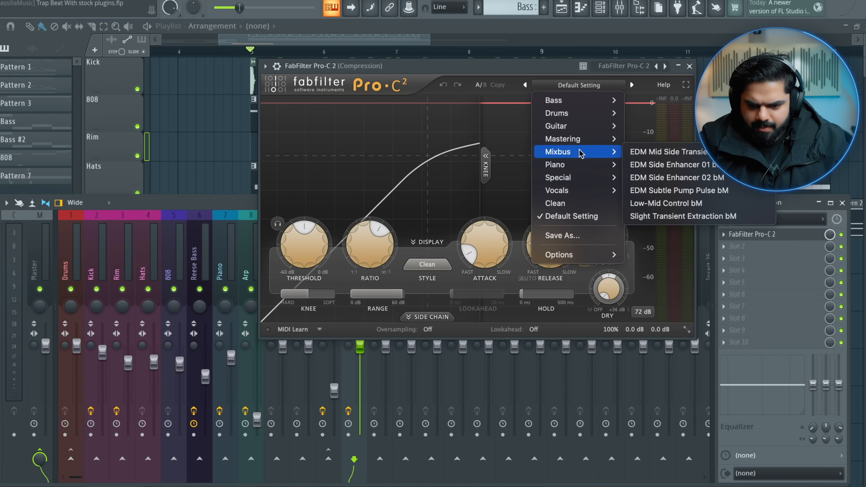
mouse_move(580, 141)
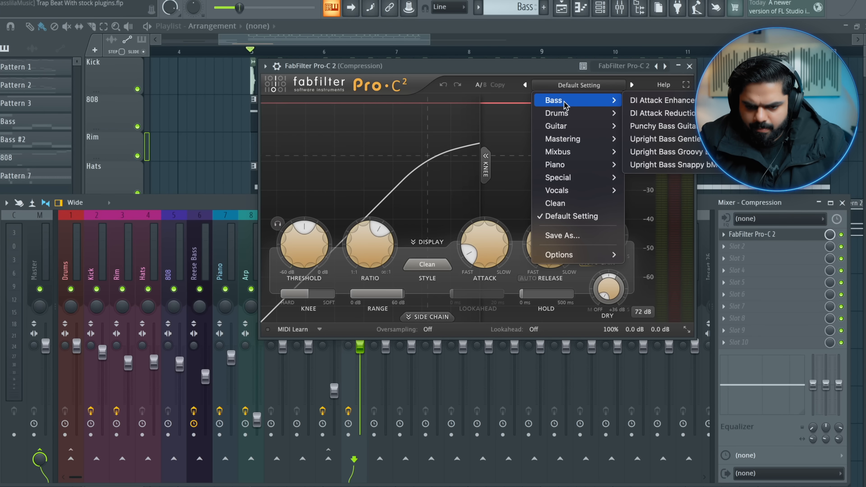
mouse_move(570, 115)
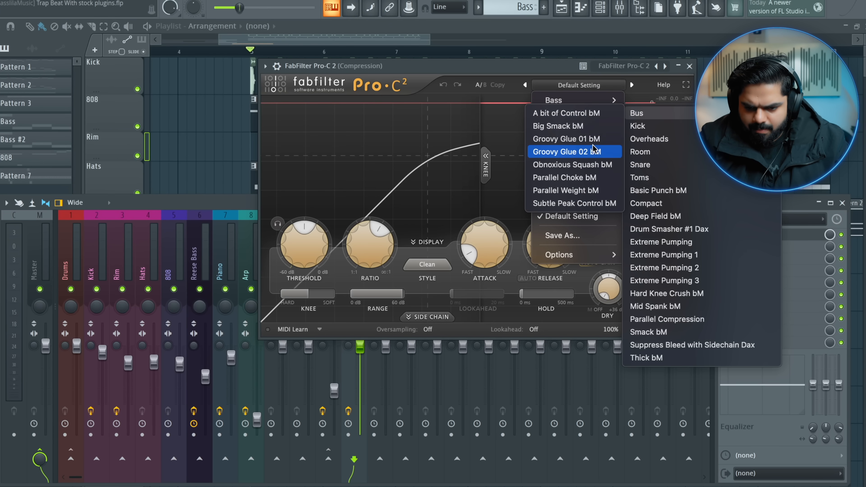
click(593, 183)
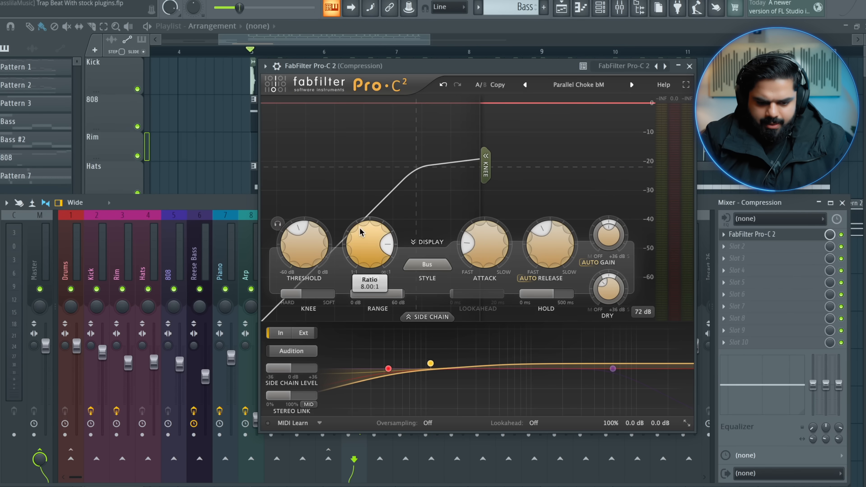
- Set the Pro-C 2 threshold to about -27.6 dB, play the mix briefly, and close the compressor
drag(312, 252, 312, 254)
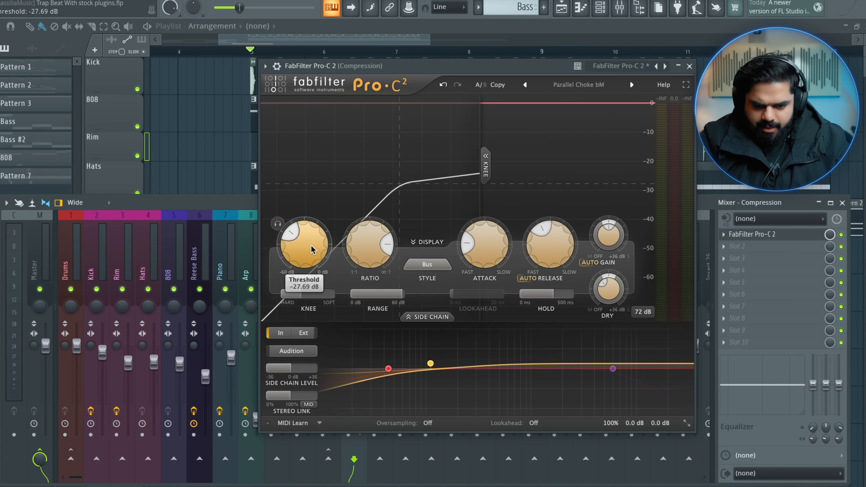
key(space)
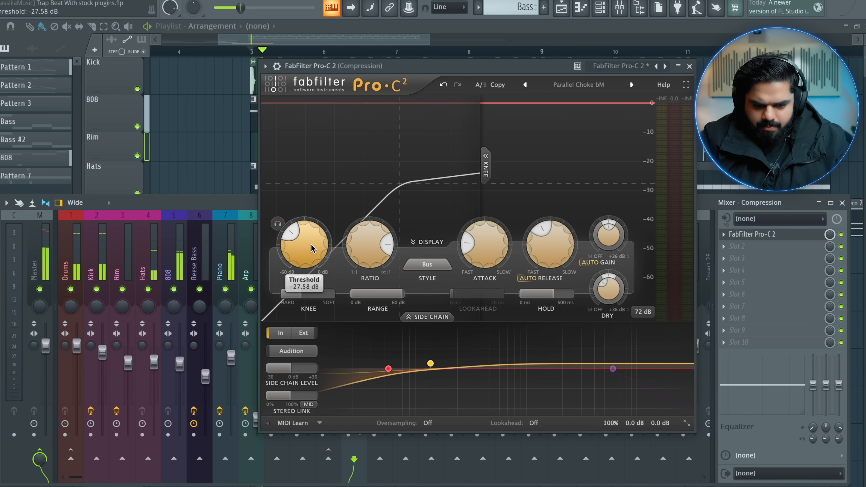
click(690, 65)
- Go through the Drums, Kick, Rim and Hats mixer tracks to check their effect slots and routing
click(68, 269)
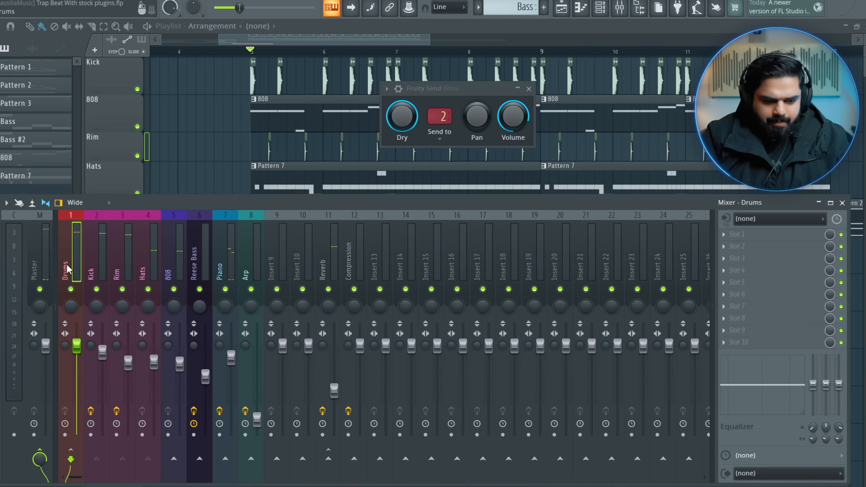
click(101, 268)
click(124, 269)
click(142, 269)
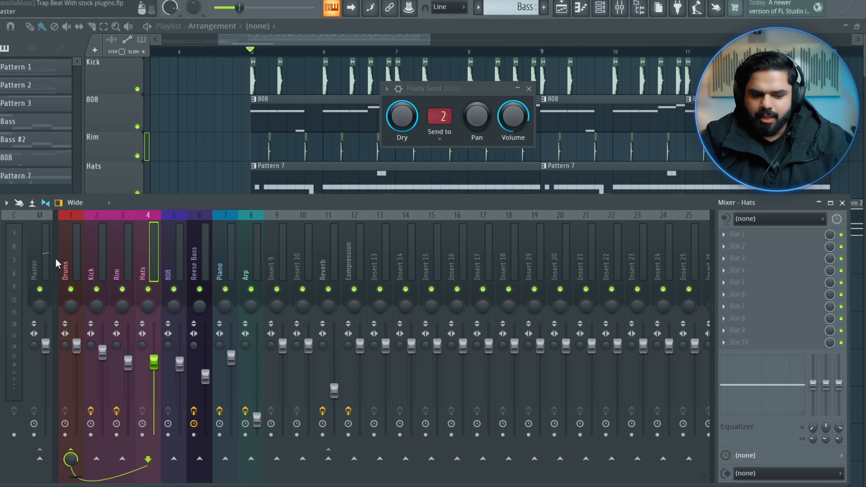
- Route the Drums track to the Compression track and add a Fruity Send to its first slot, with send destination 2
click(66, 264)
click(354, 459)
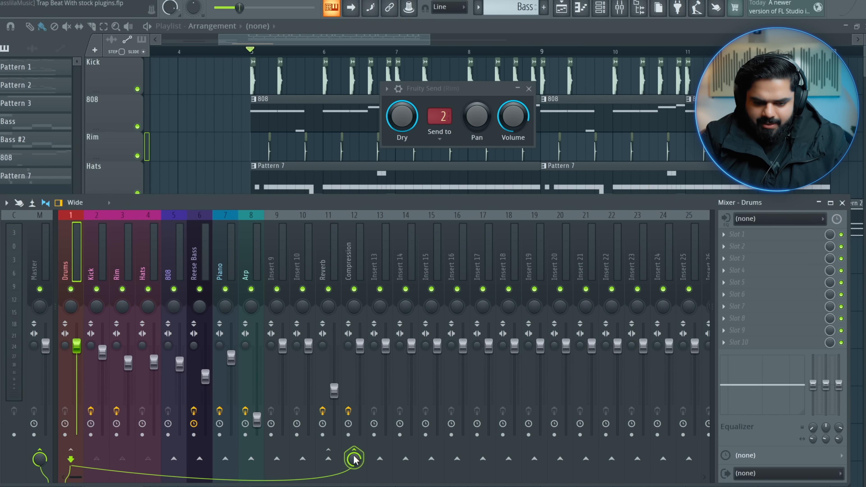
click(722, 236)
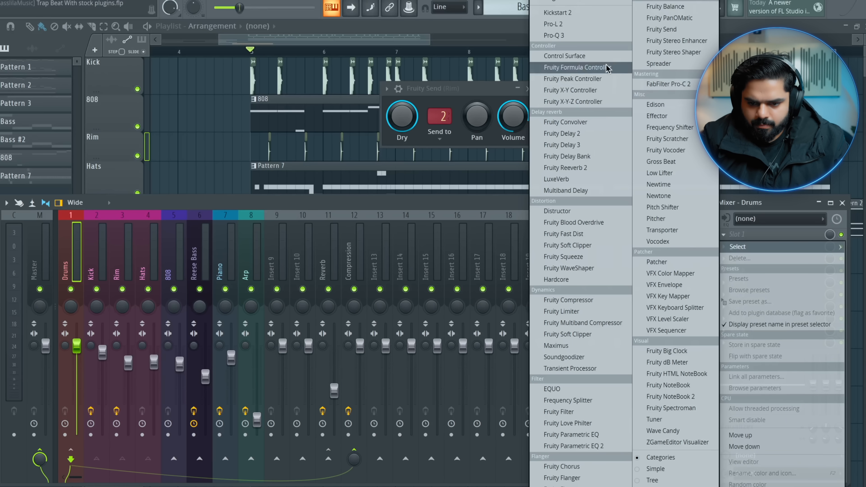
click(661, 29)
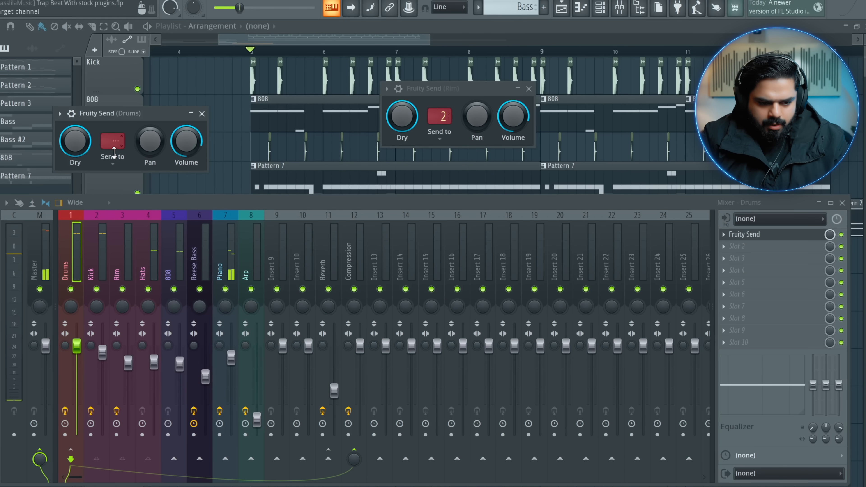
click(113, 163)
click(120, 196)
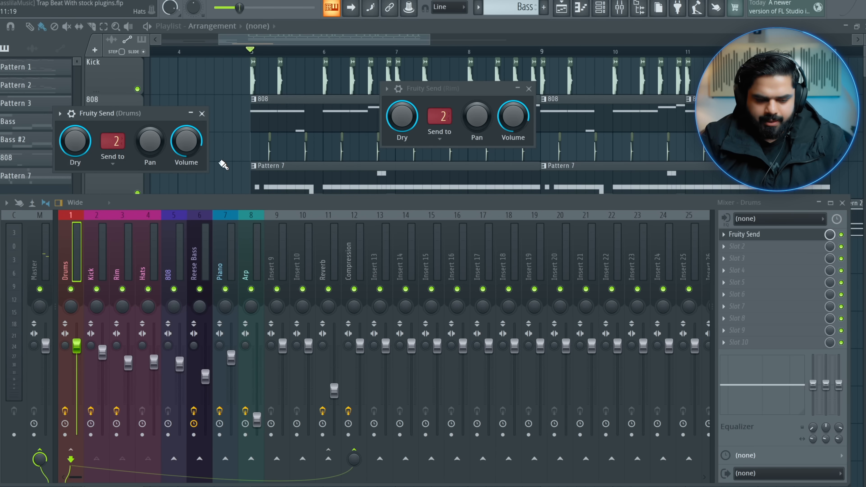
- Bring up Pro-C 2 on the Compression track and lower that track's fader to about -13.7 dB while playing the mix
key(space)
drag(361, 345, 360, 364)
key(space)
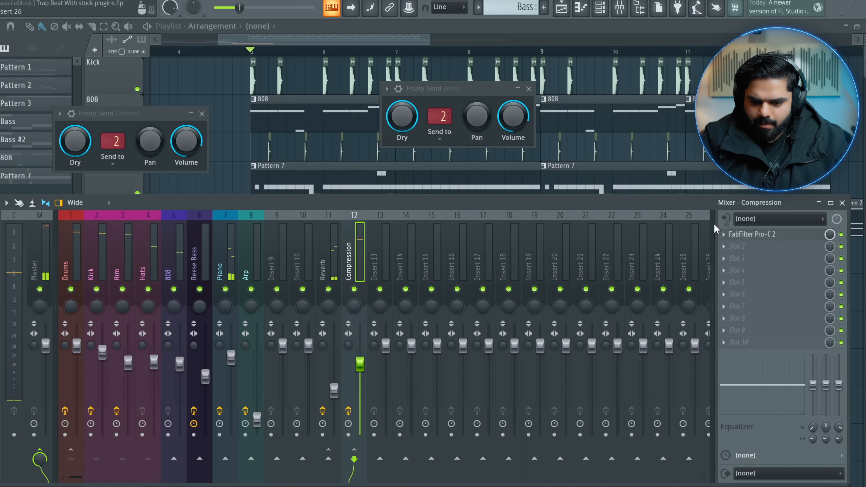
click(745, 236)
drag(432, 66, 625, 66)
key(space)
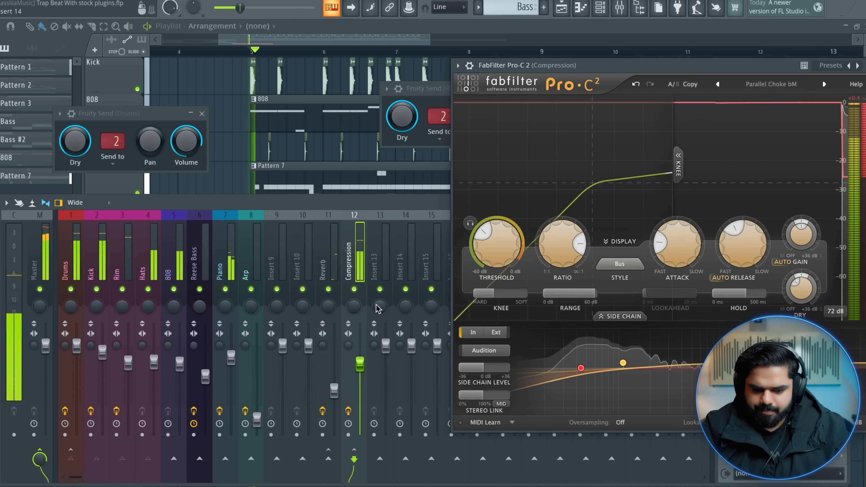
drag(360, 365, 360, 405)
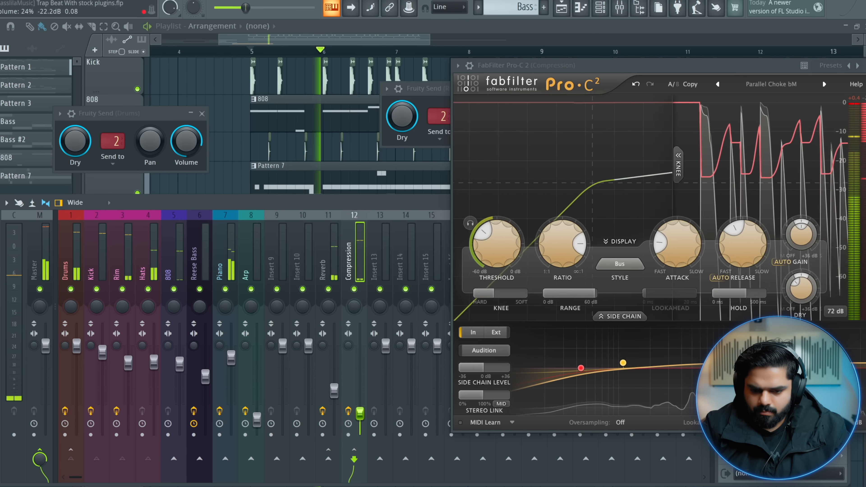
drag(619, 65, 570, 68)
drag(360, 405, 360, 394)
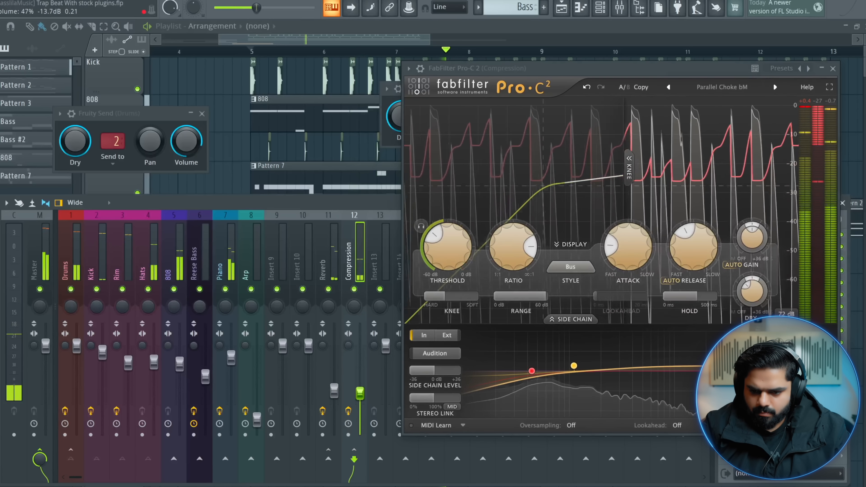
- Load the Default Setting preset in Pro-C 2, set the threshold to about -10.8 dB, and raise the ratio
click(730, 88)
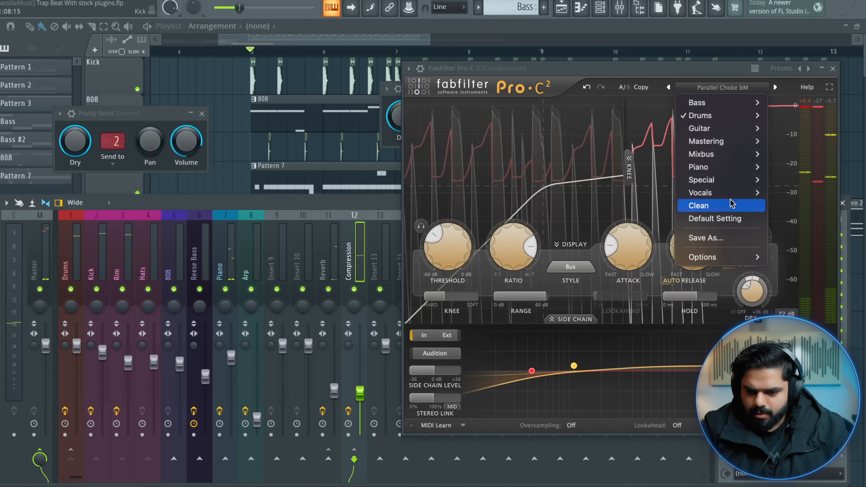
click(715, 219)
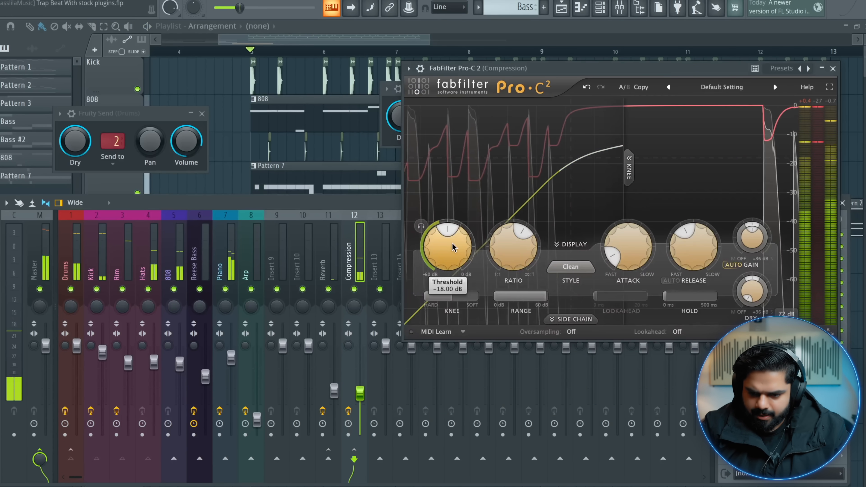
drag(453, 265, 454, 231)
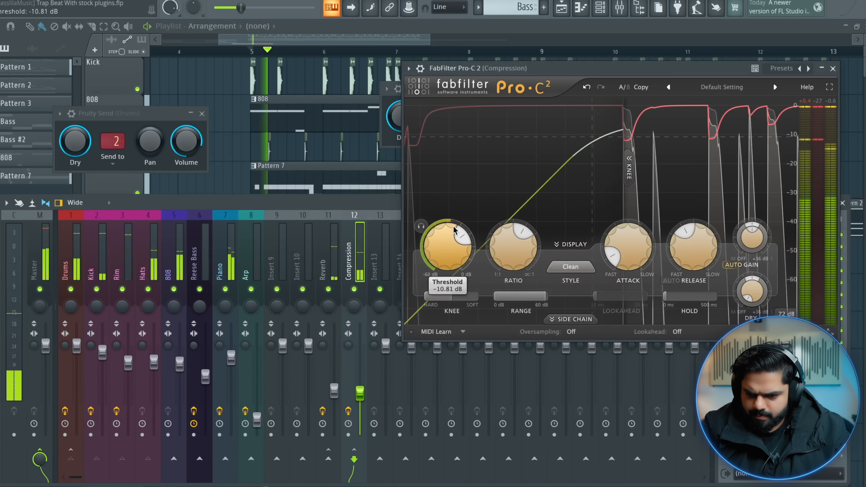
drag(513, 249, 516, 214)
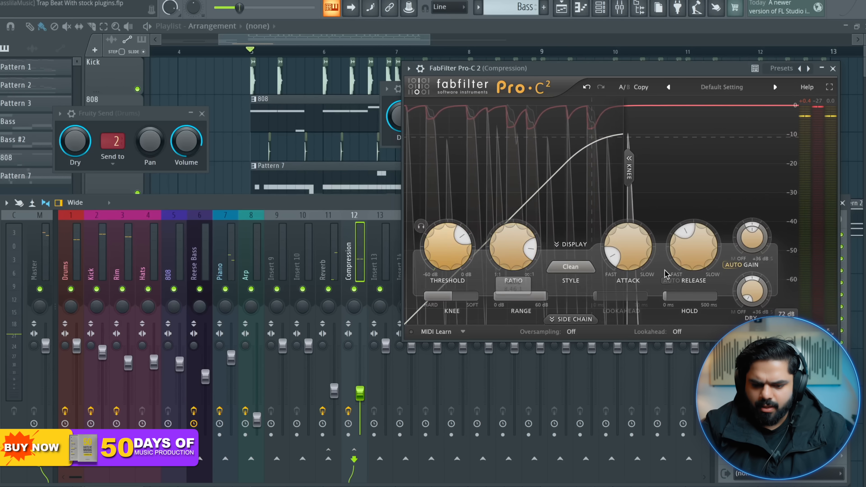
- Shorten the attack and release of Pro-C 2 on the Compression track while auditioning the mix
drag(684, 261, 684, 264)
drag(703, 228, 698, 234)
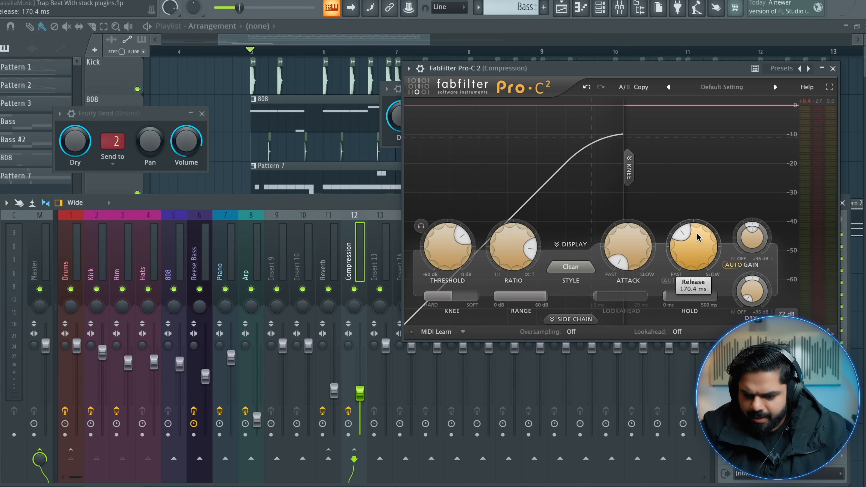
key(space)
drag(700, 216, 696, 239)
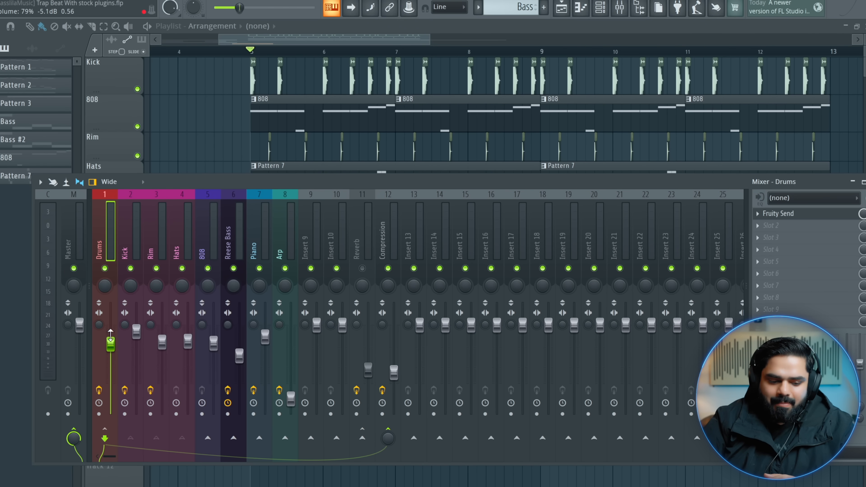
- Readjust the Drums track's fader level while auditioning the mix
drag(111, 360, 111, 337)
key(space)
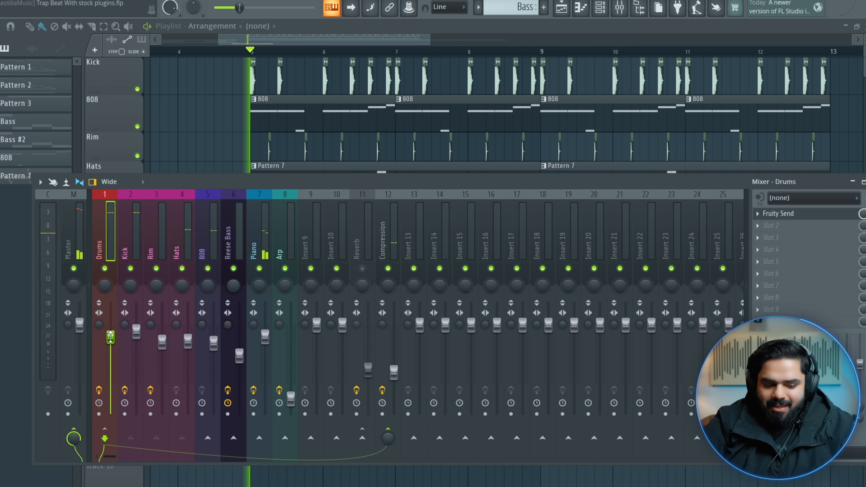
key(space)
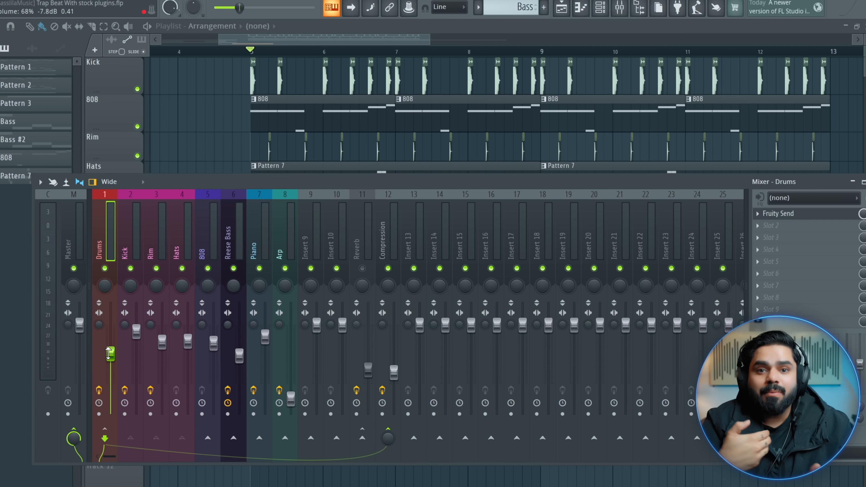
right_click(109, 353)
click(94, 351)
- Raise the Compression track's fader close to the default level during playback, and pull it partly back down
key(space)
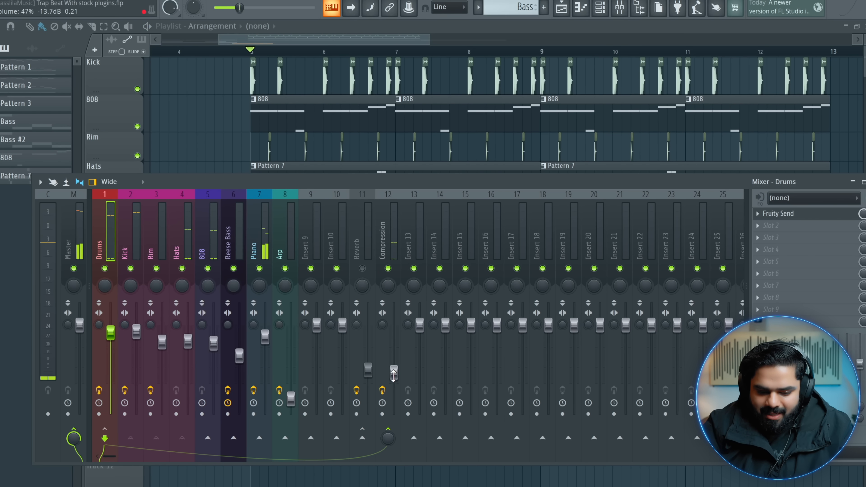
click(398, 326)
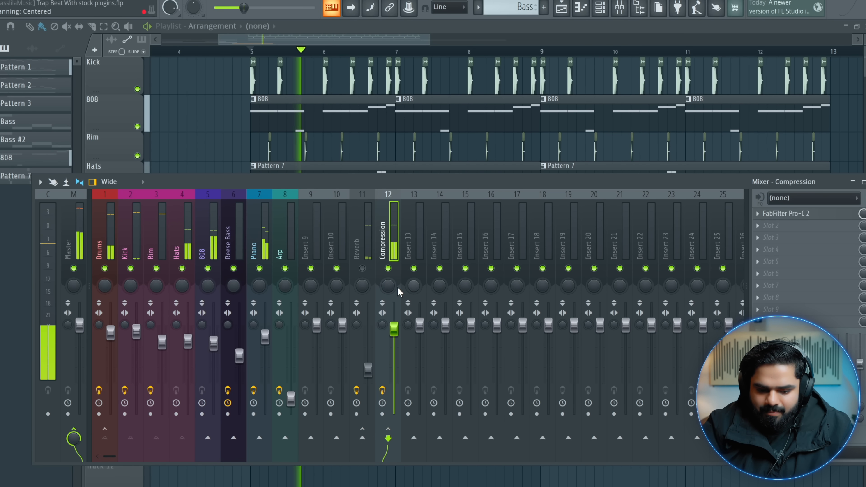
drag(394, 329, 394, 351)
key(space)
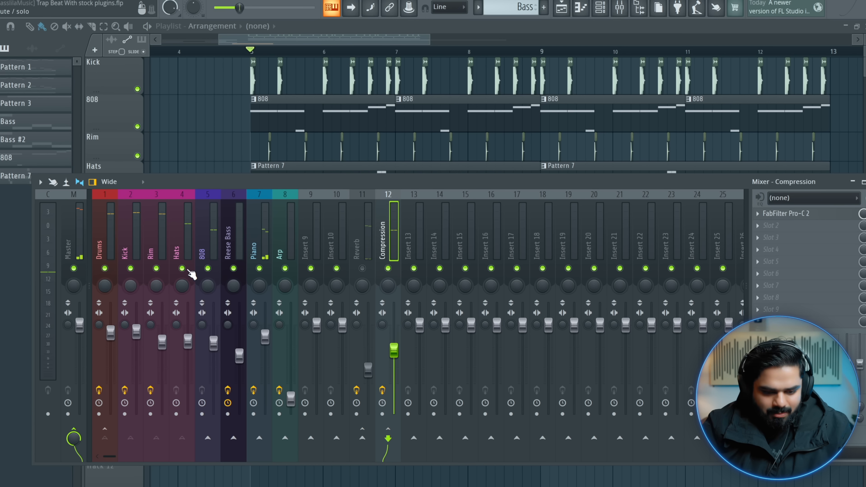
- Mute the Reese Bass, Piano, Arp and 808 mixer tracks and play the drums on their own
click(235, 267)
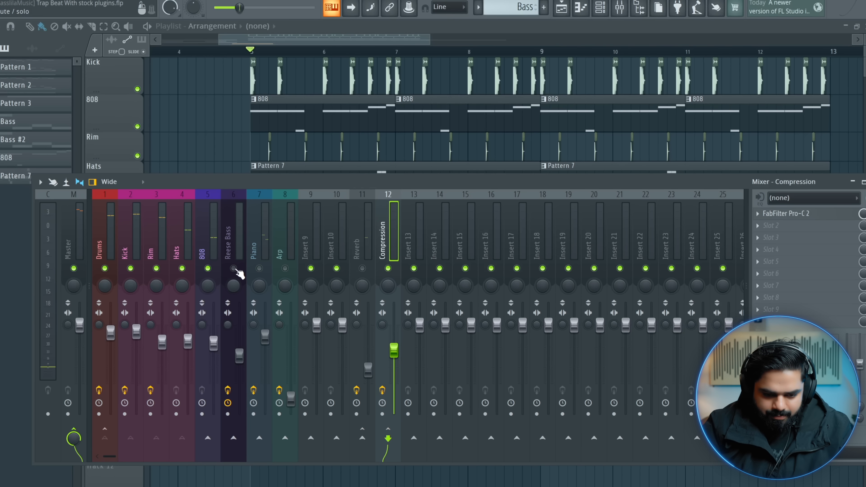
click(208, 268)
key(space)
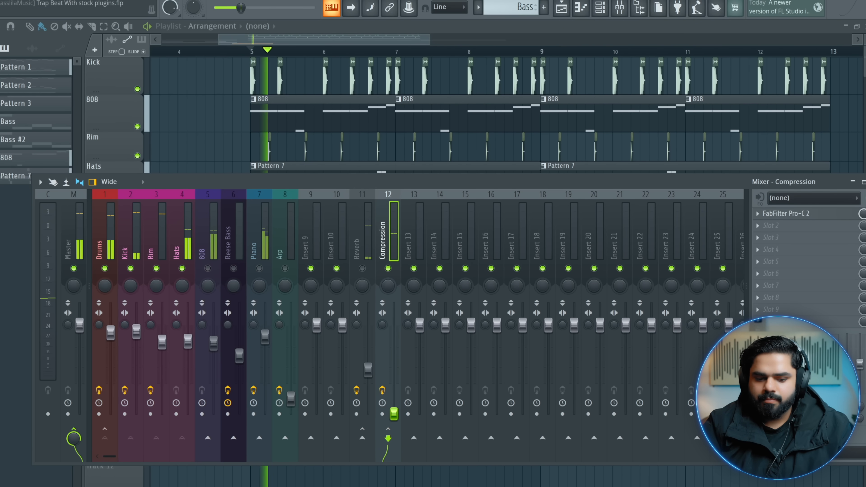